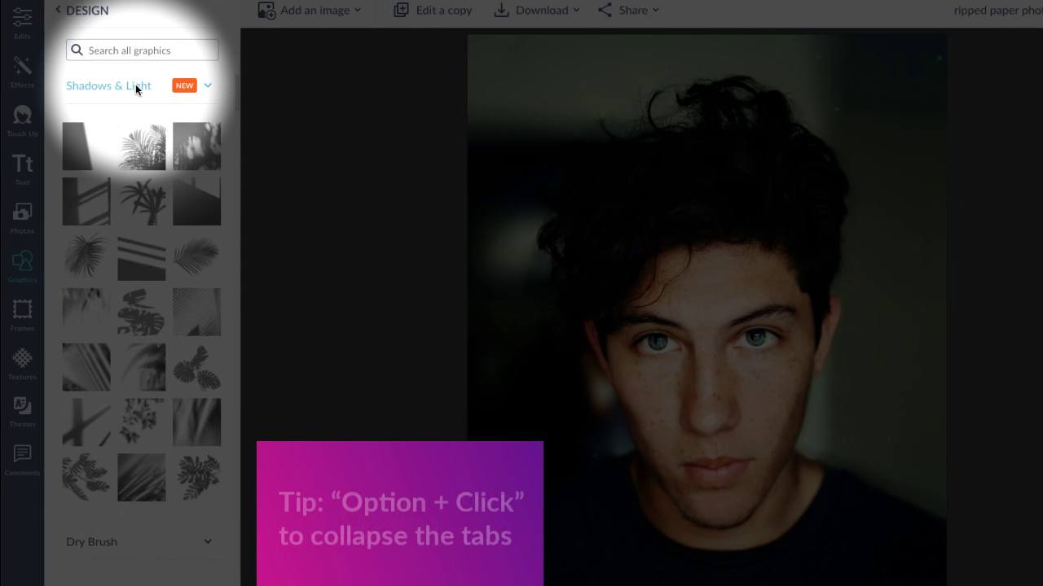
Collapse the graphics categories, expand Ripped Paper, and add the outlined Blurry Paper Strip to the portrait
left_click(135, 88, "alt")
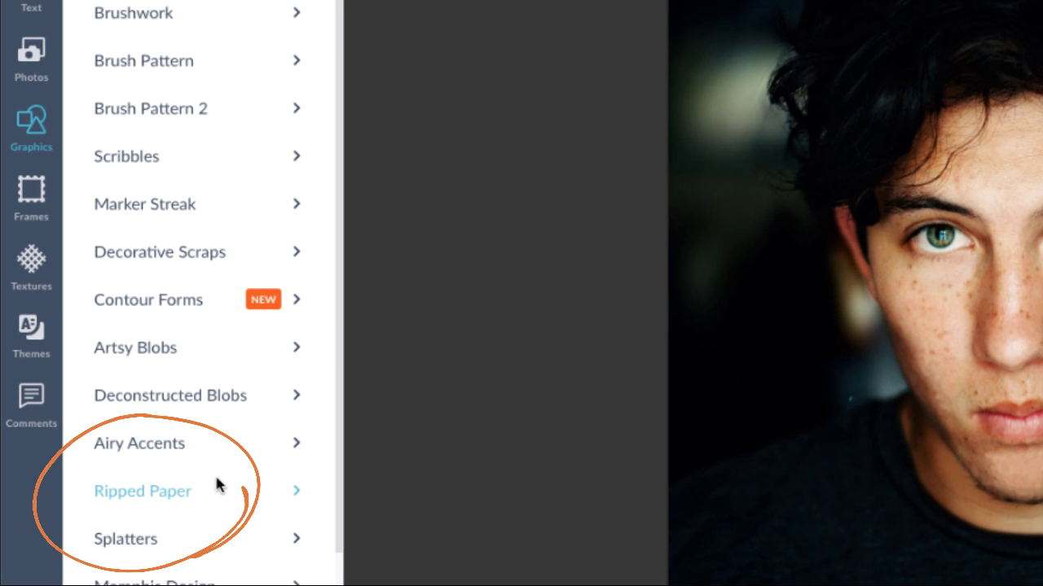
left_click(216, 485)
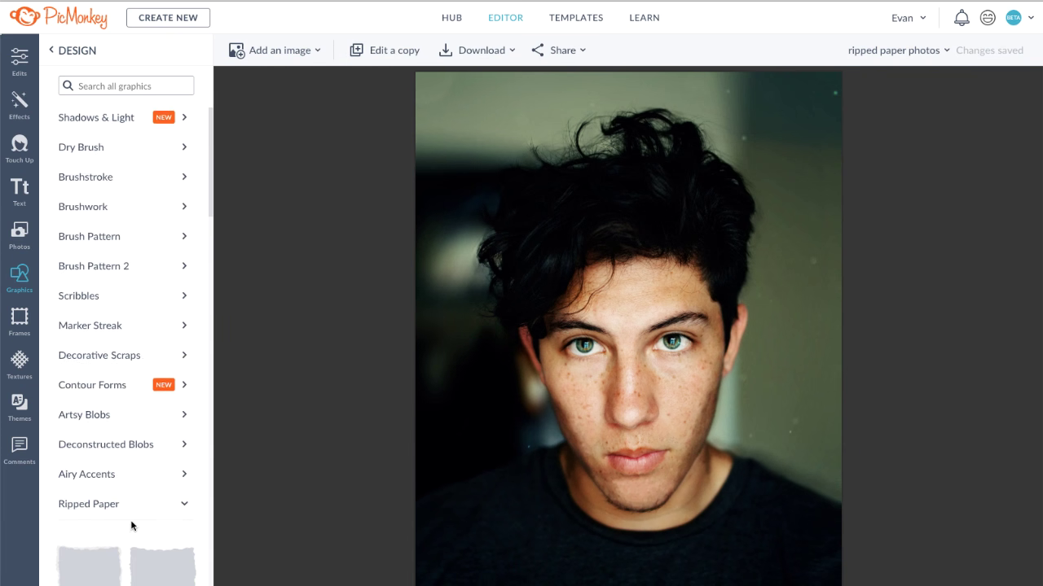
scroll(130, 505, "down", 10)
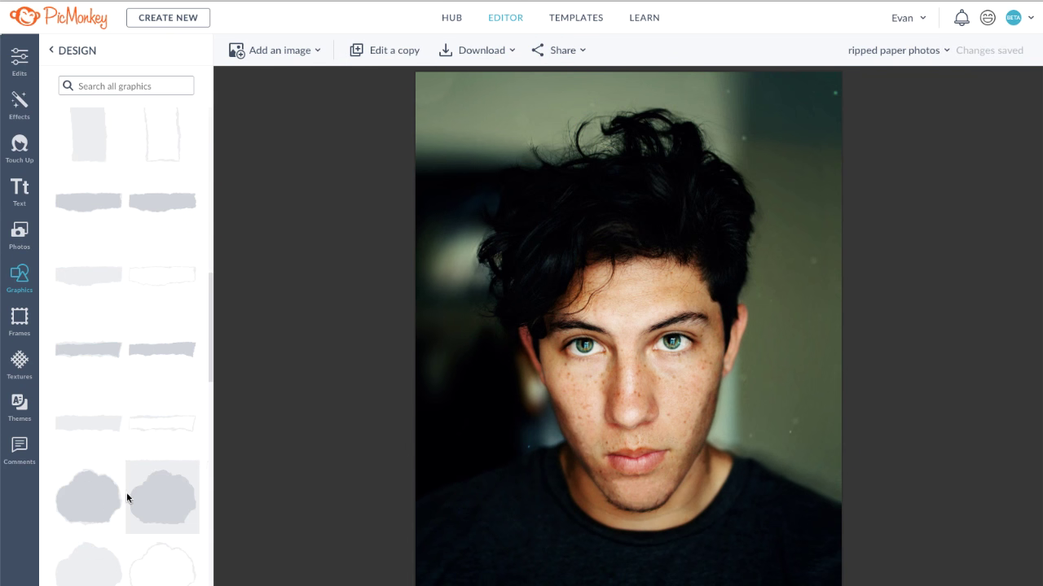
left_click(162, 420)
Enlarge the paper strip and position it across the young man's eyes, spanning nearly the full photo width
left_click_drag(561, 358, 436, 386)
left_click_drag(704, 317, 843, 278)
left_click_drag(446, 364, 453, 369)
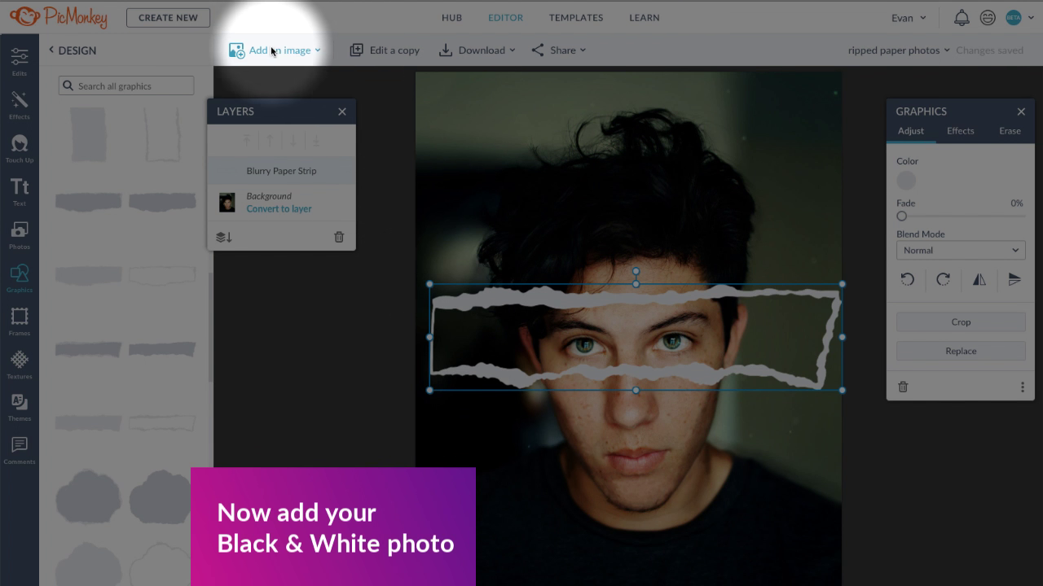
Search Stock Photos for "portrait" to find an image to add
left_click(273, 51)
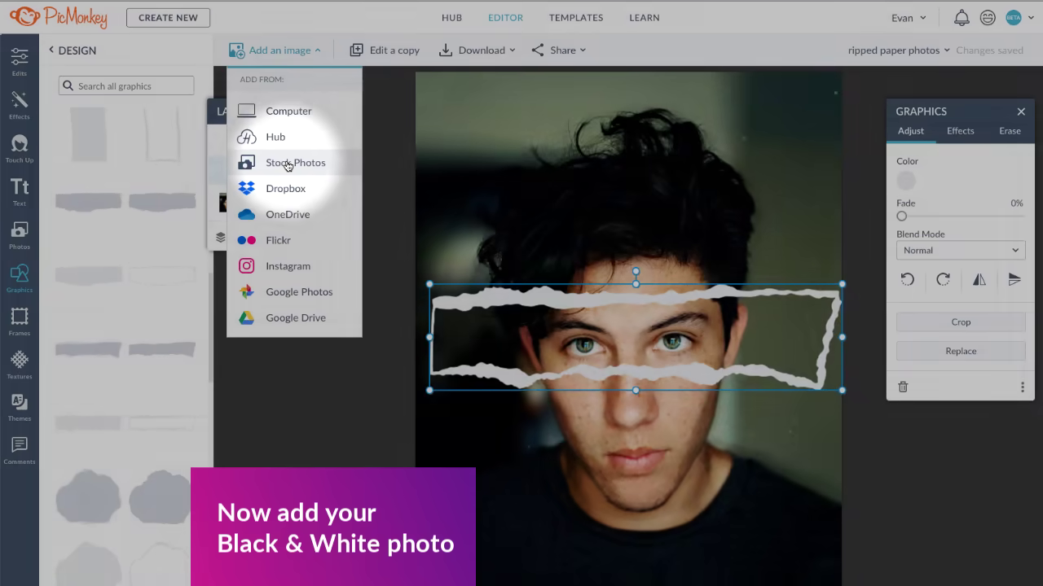
left_click(289, 163)
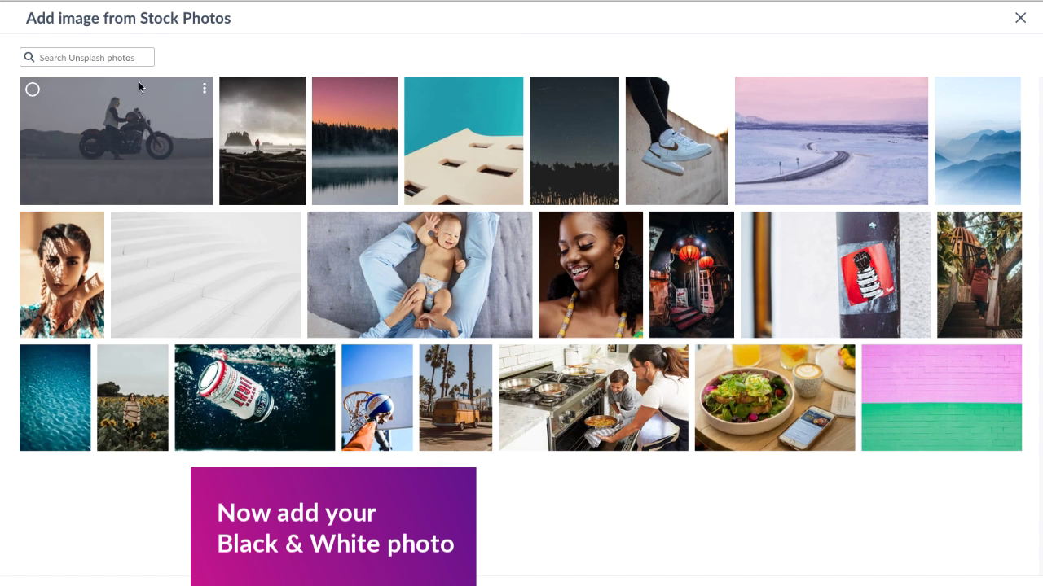
left_click(111, 58)
type("portrait")
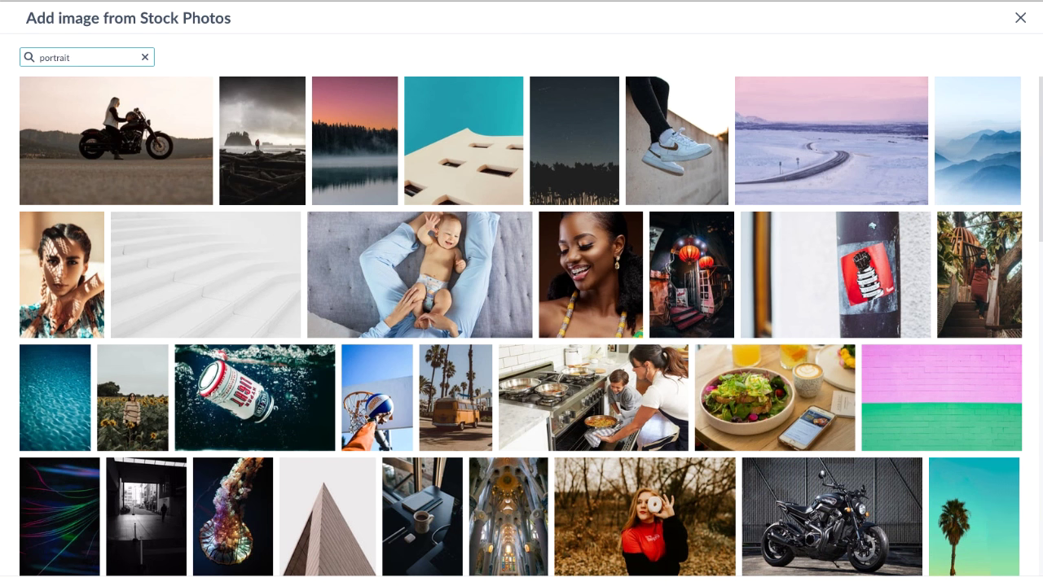
Add the black-and-white stock photo of the bearded older man in a checked shirt
scroll(477, 155, "down", 5)
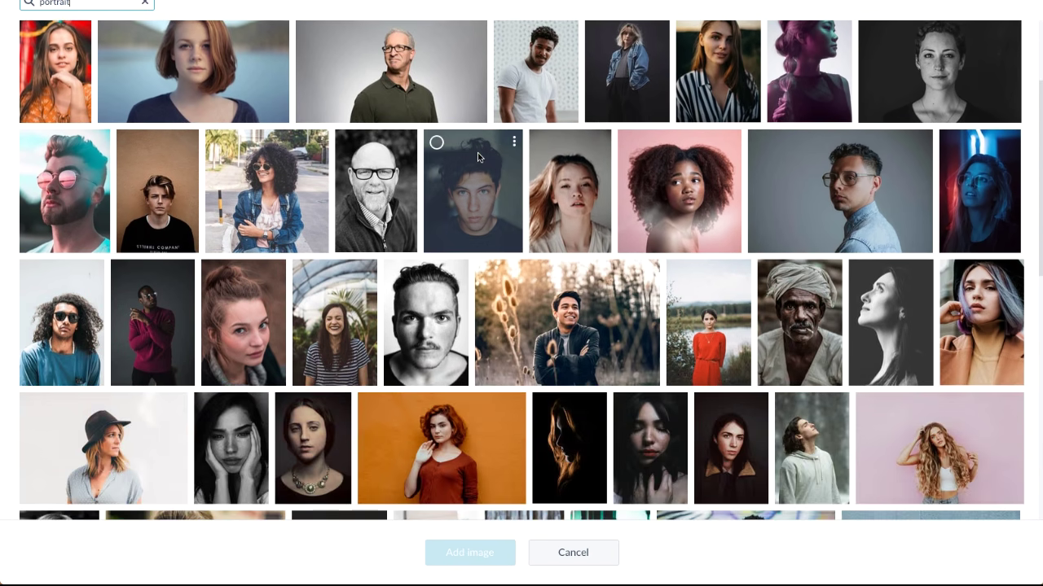
scroll(478, 157, "down", 5)
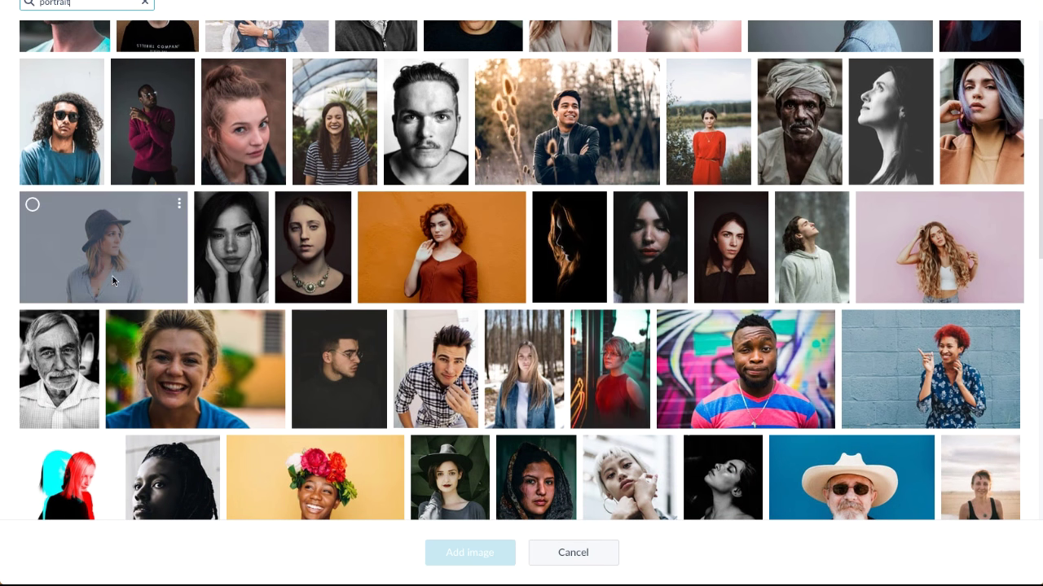
left_click(56, 354)
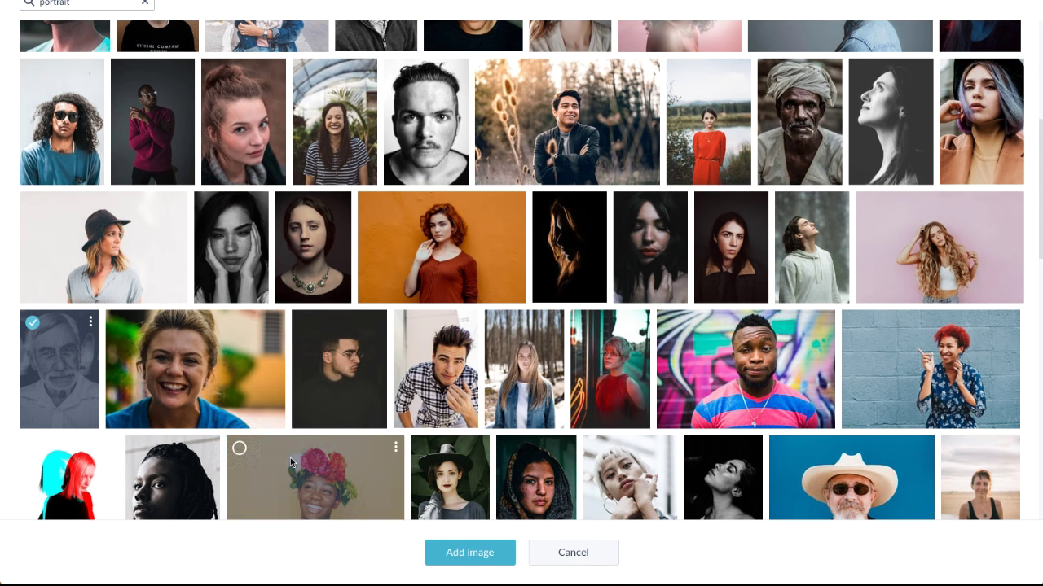
left_click(478, 554)
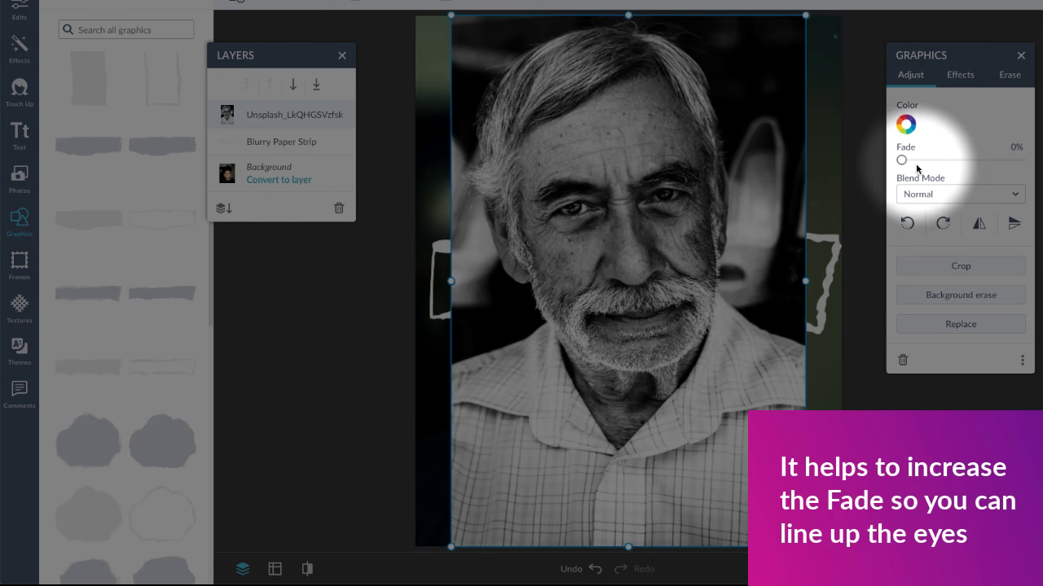
Set the black-and-white photo's fade to 32% and move it until its eyes line up with the portrait's eyes
left_click_drag(901, 161, 939, 159)
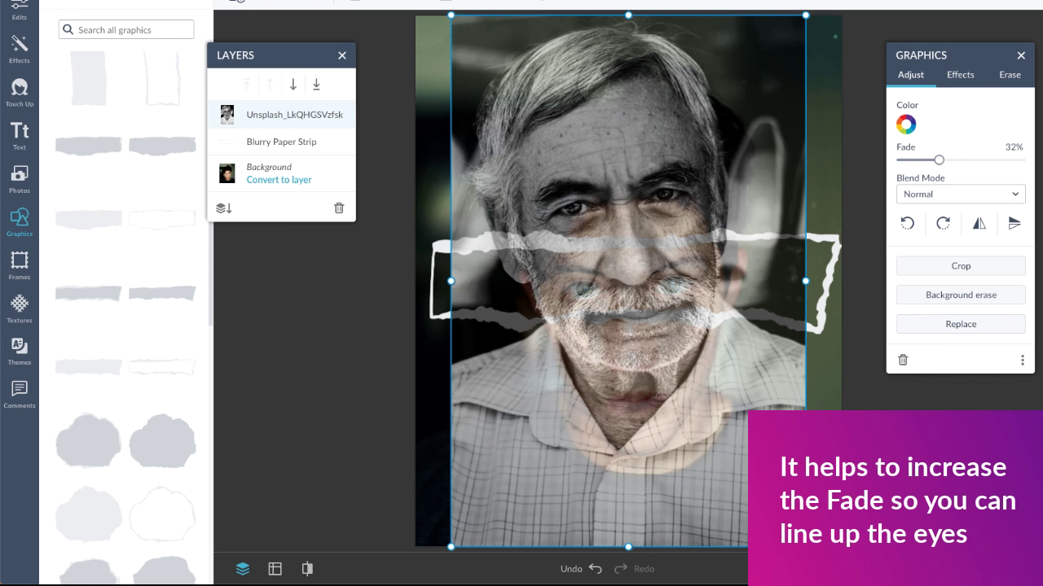
key("ctrl+minus")
left_click_drag(645, 409, 651, 438)
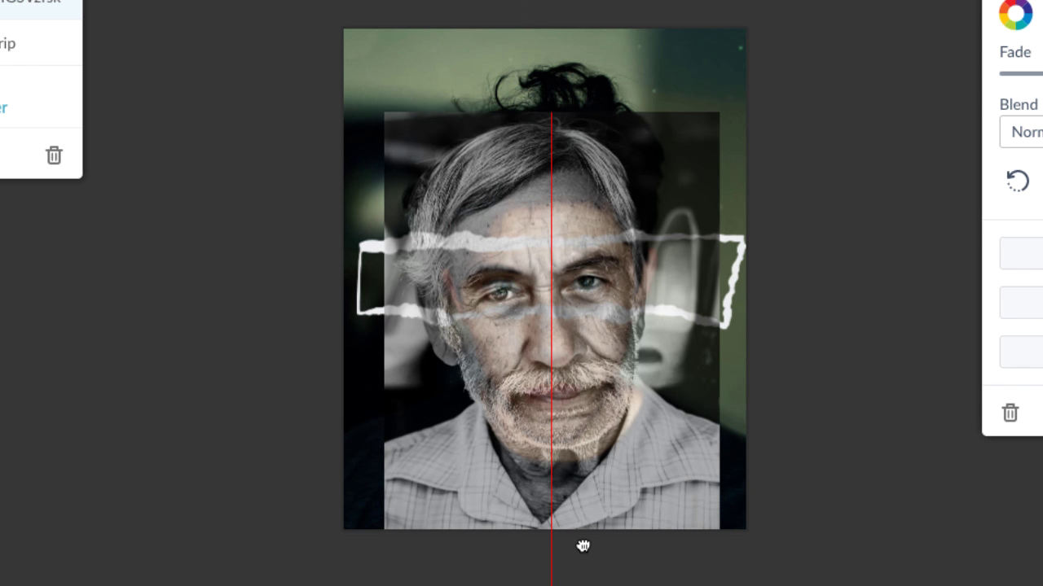
left_click_drag(583, 545, 583, 543)
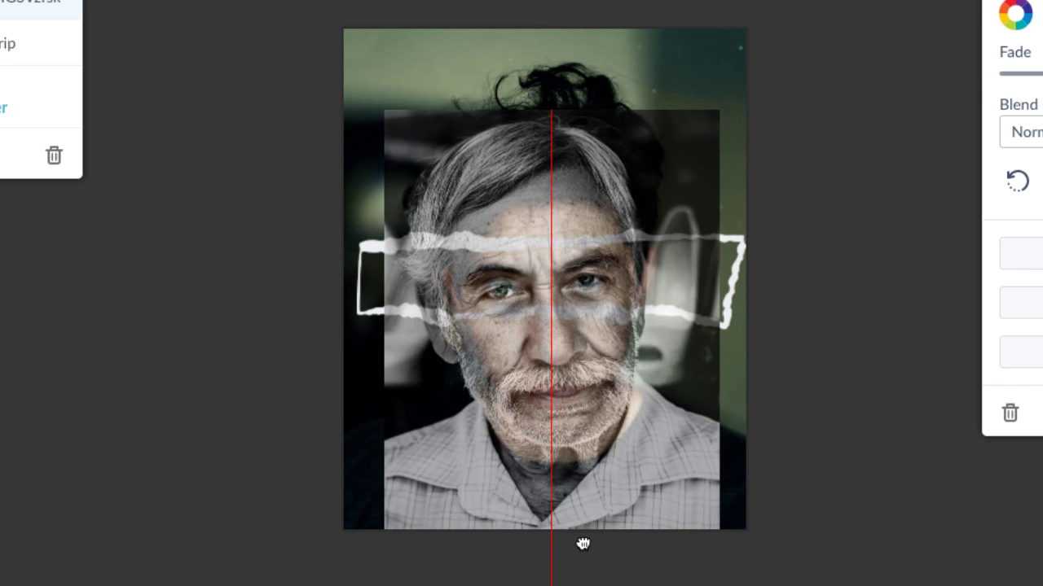
mouse_move(604, 189)
left_mouse_down()
mouse_move(720, 179)
mouse_move(611, 189)
left_mouse_up()
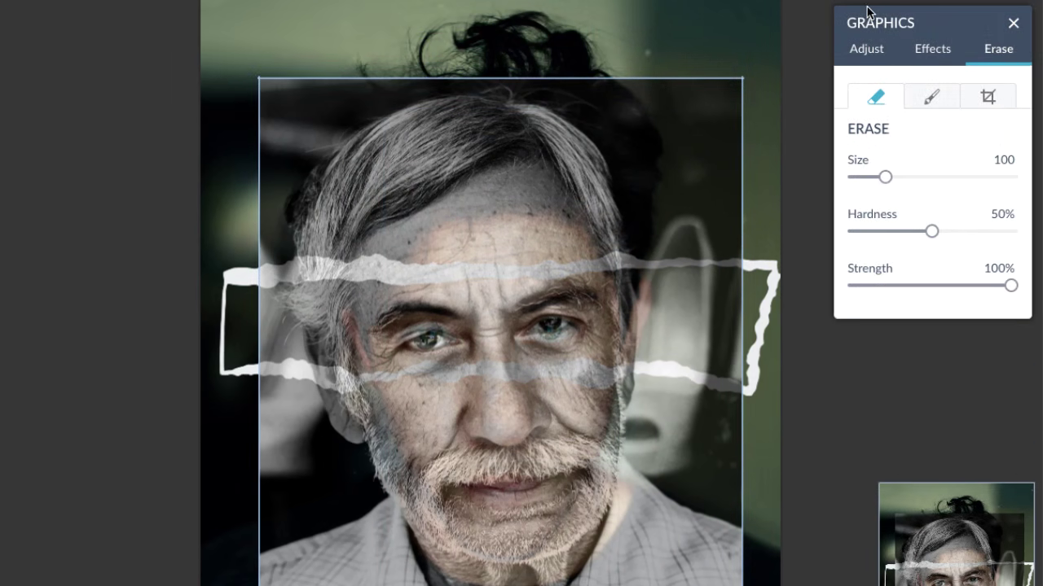
Crop the black-and-white photo to a horizontal band around the eyes, just taller than the ripped paper strip
left_click(869, 58)
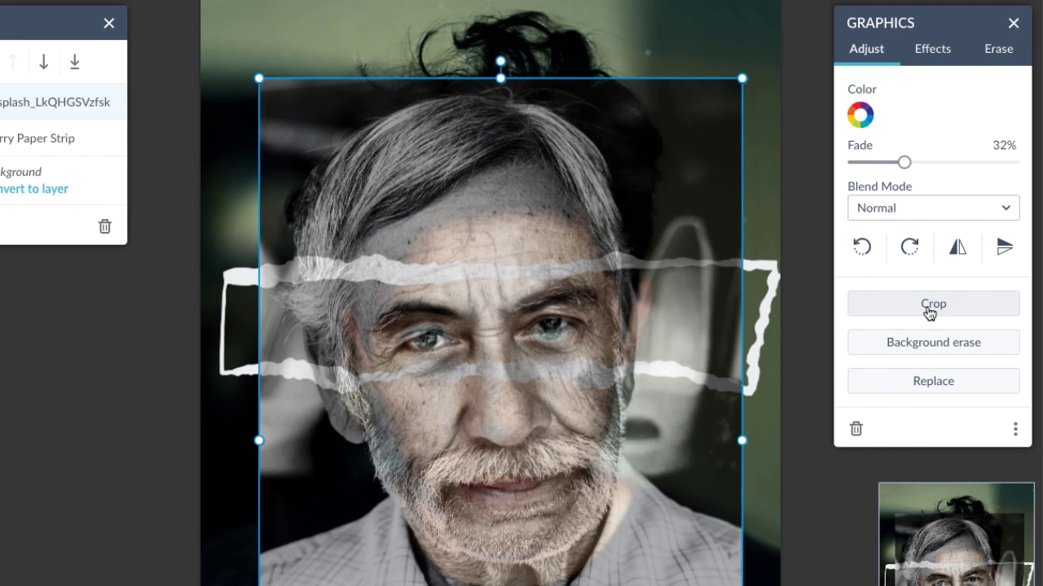
left_click(929, 308)
left_click_drag(500, 78, 497, 227)
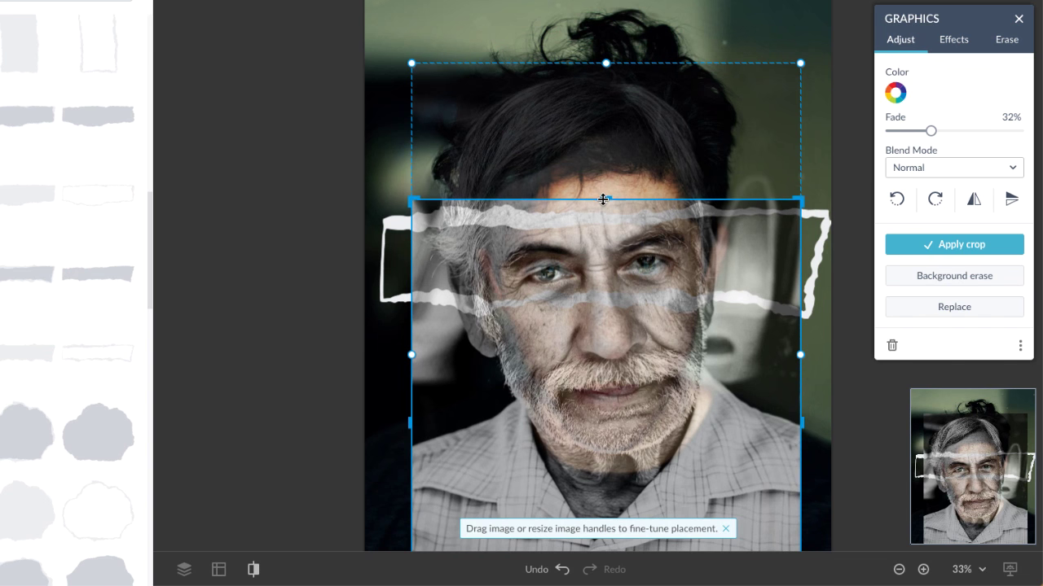
scroll(862, 379, "down", 3)
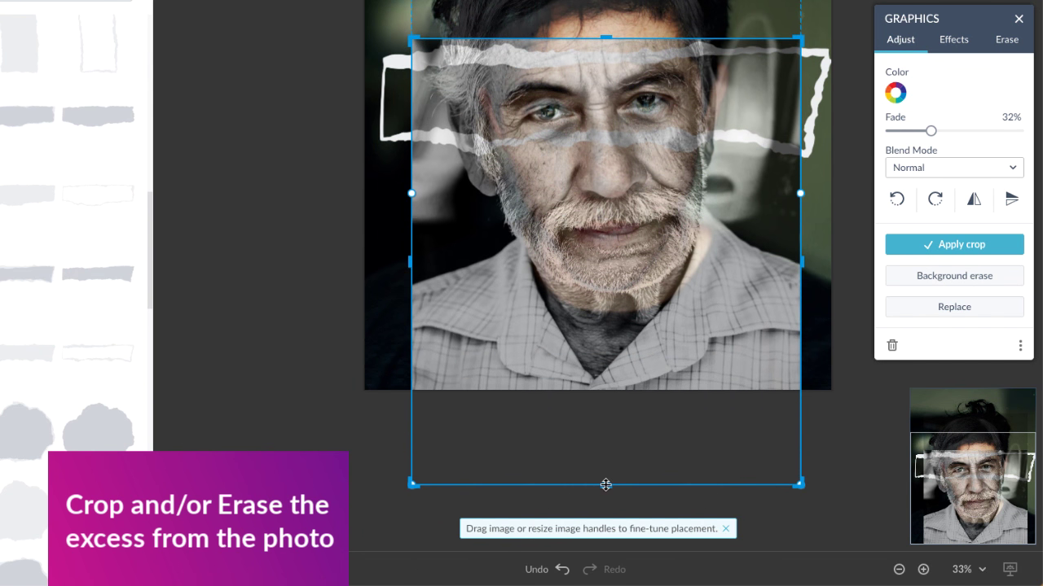
left_click_drag(605, 485, 605, 162)
scroll(853, 227, "up", 3)
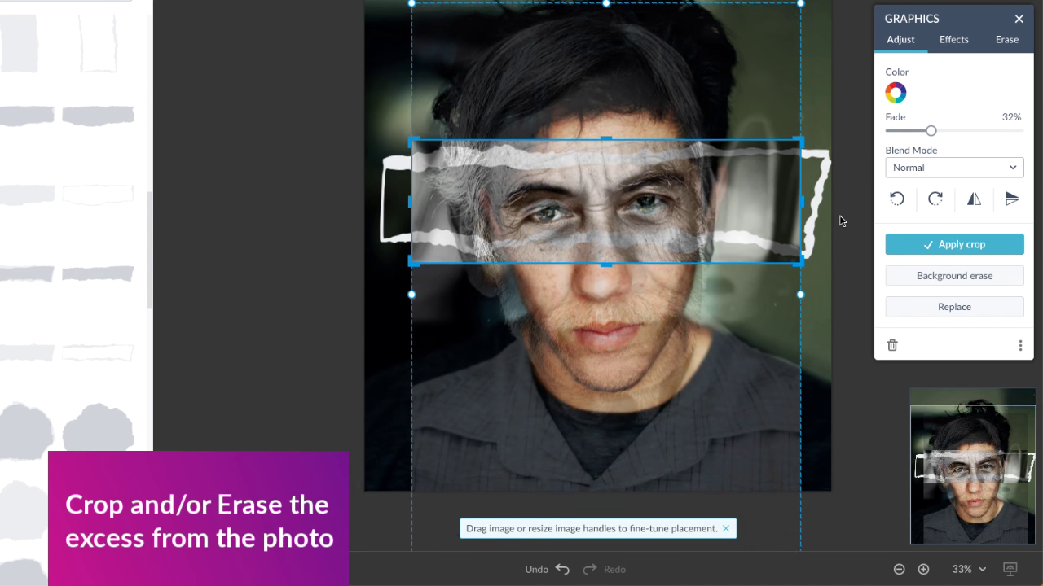
left_click(953, 244)
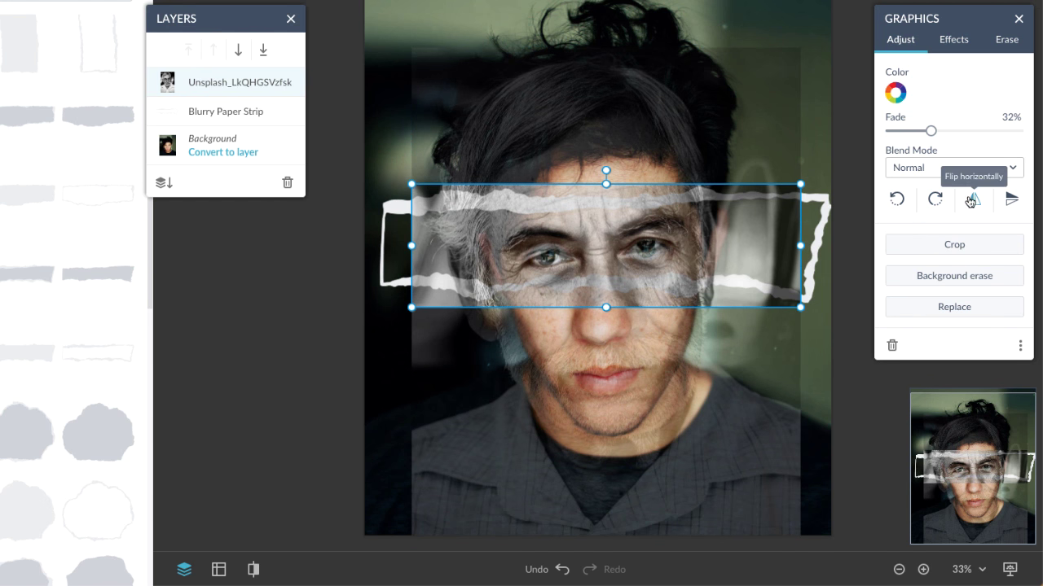
Erase the photo's excess outside the paper strip at 100% hardness, and move its layer behind the Blurry Paper Strip
left_click(1010, 42)
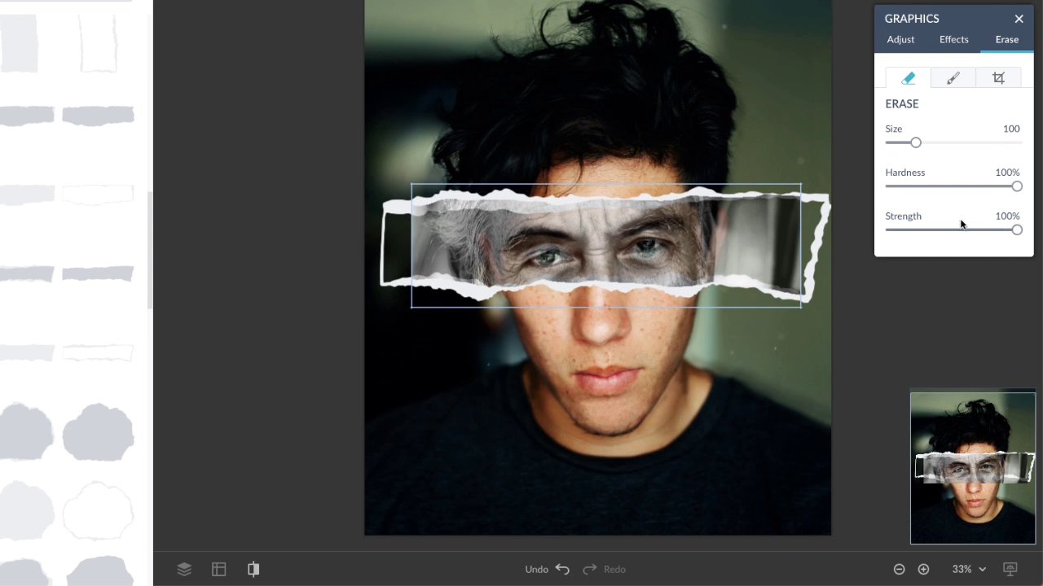
left_click(900, 41)
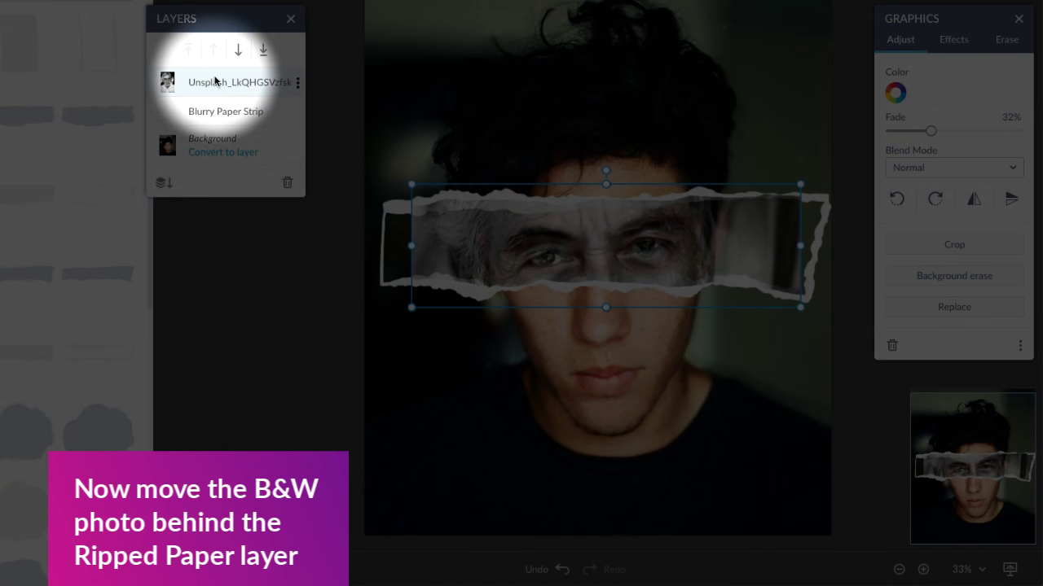
left_click(238, 53)
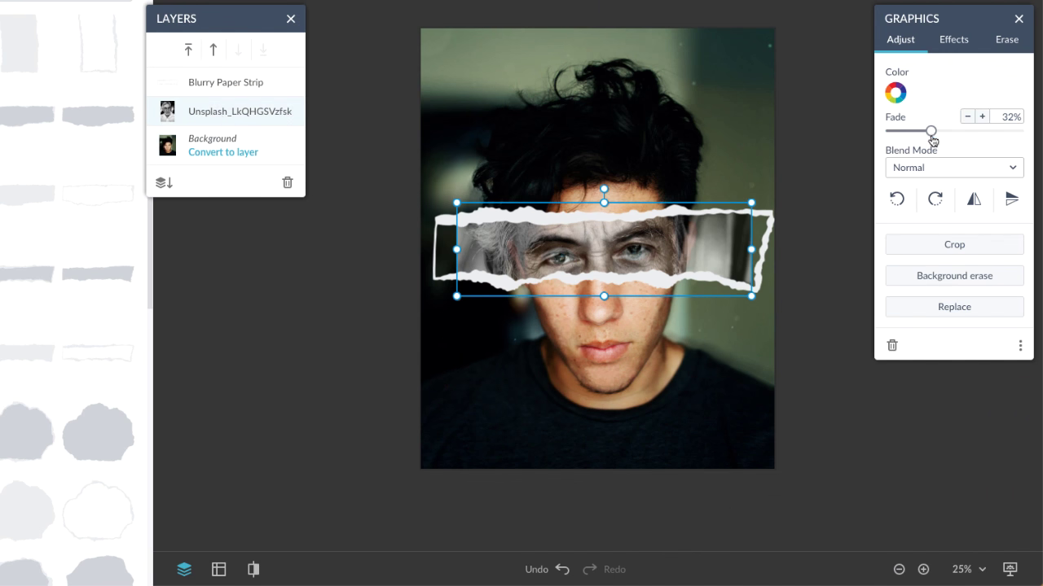
Set the black-and-white photo's fade to 0% and tilt and reposition it within the ripped paper strip
left_click(671, 223)
left_click(632, 257)
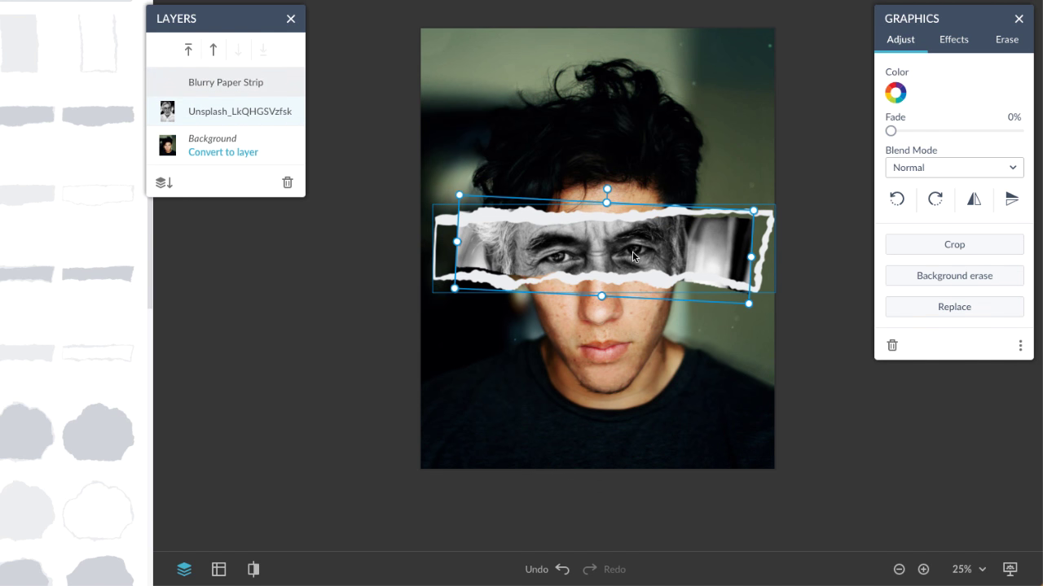
left_click_drag(633, 257, 698, 249)
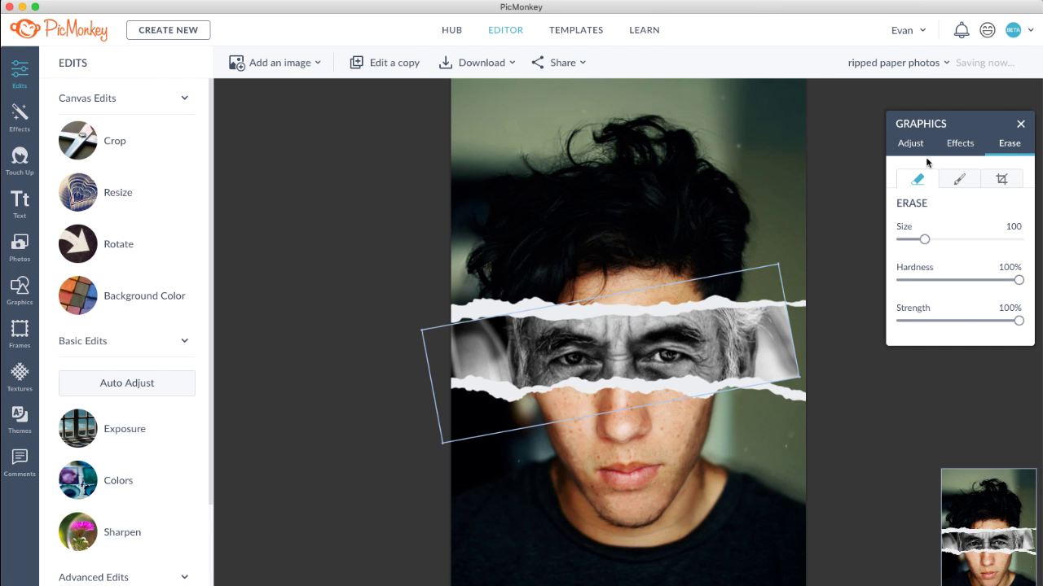
Crop the canvas to make the portrait narrower
left_click(115, 140)
left_click_drag(789, 354, 756, 352)
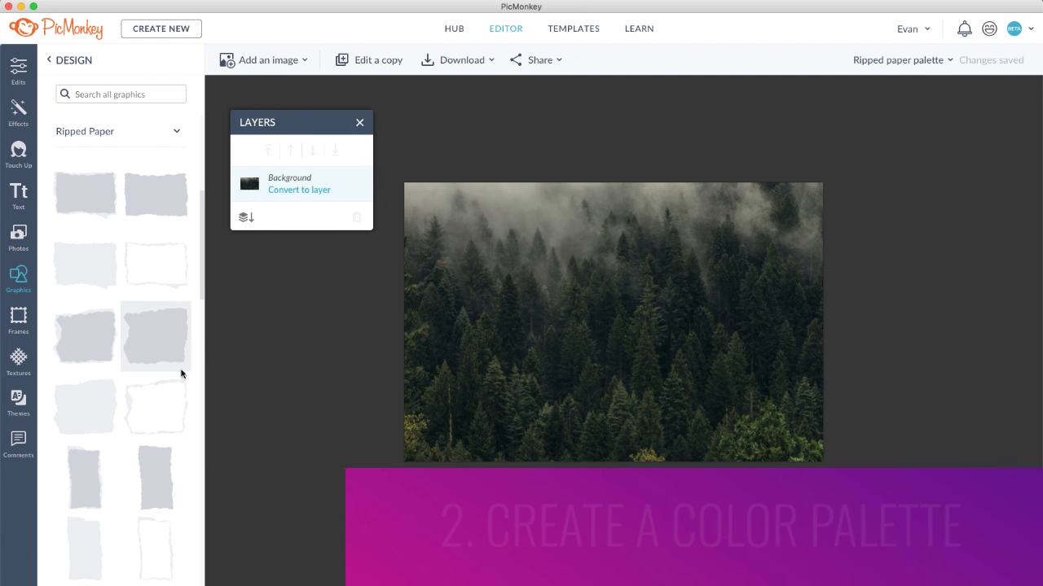
Add a Ripped Paper Blob, a Deckled Paper Circle and a Ripped Paper Circle to the forest photo and spread them apart
scroll(171, 379, "down", 10)
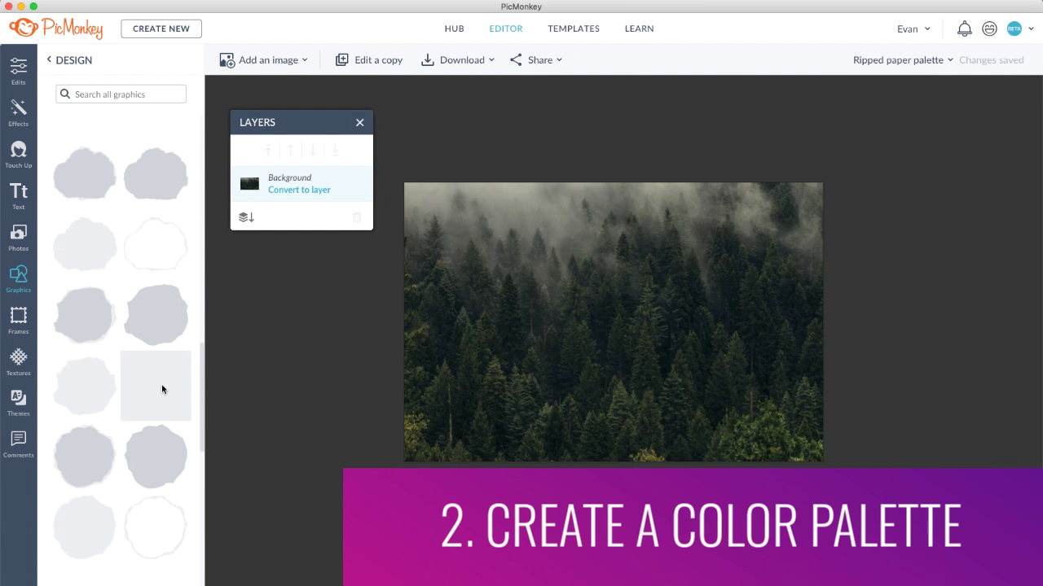
left_click(97, 182)
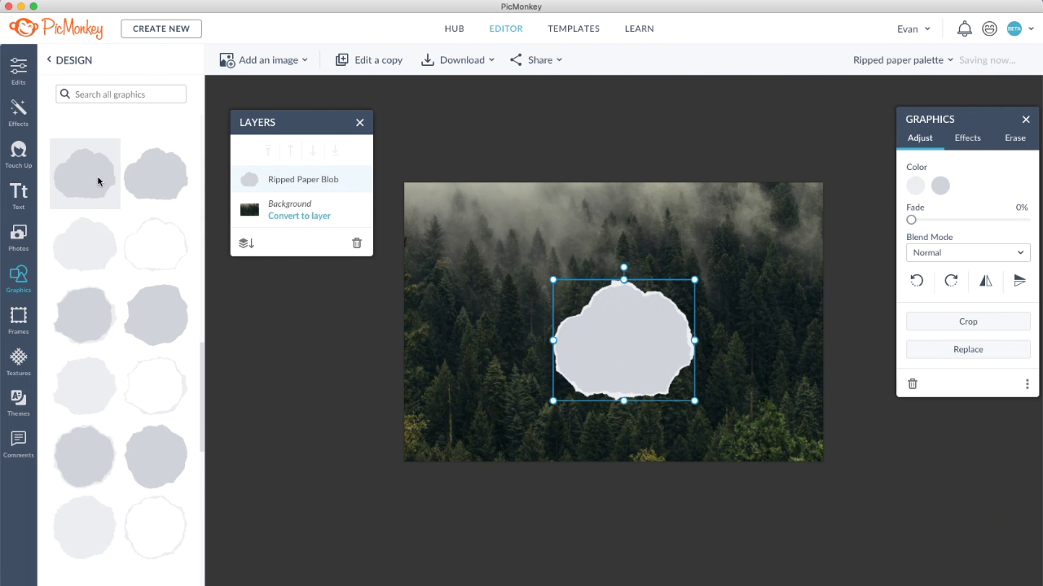
left_click_drag(595, 342, 458, 308)
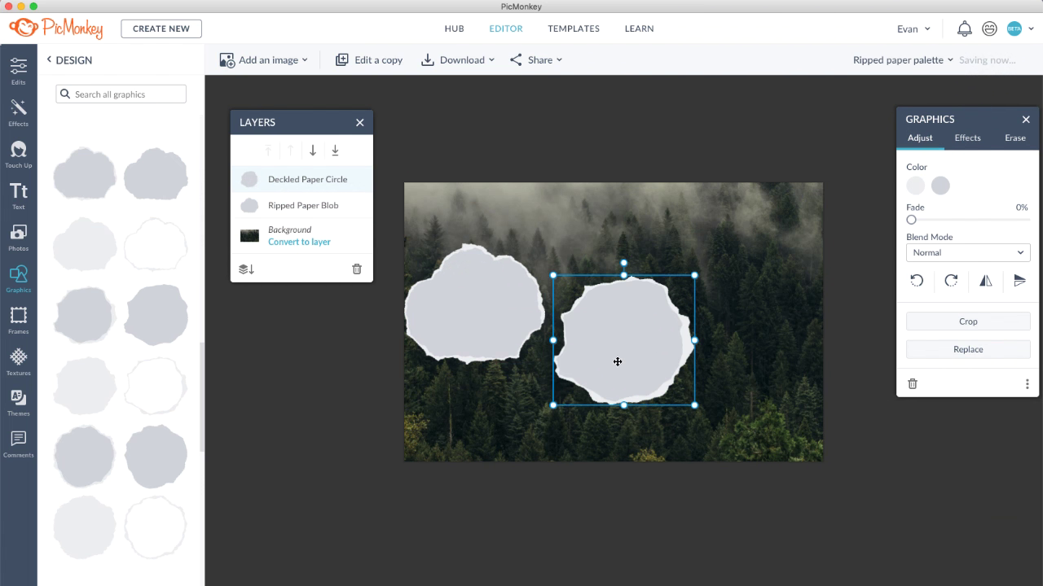
left_click_drag(616, 360, 650, 294)
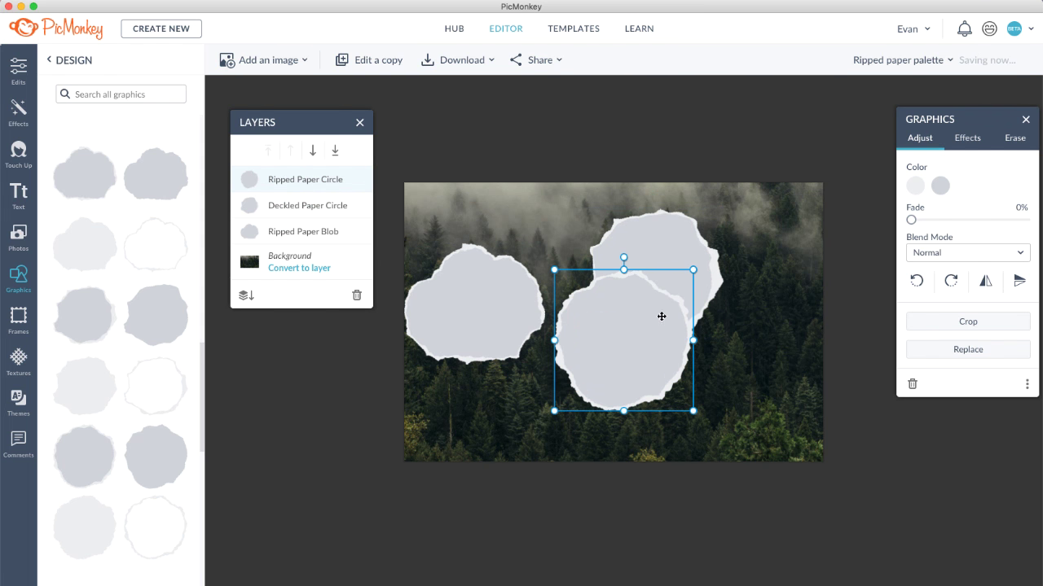
left_click_drag(660, 309, 768, 393)
Duplicate the Deckled Paper Circle, move the copy toward the photo's right edge and rotate it 180 degrees
left_click(663, 275)
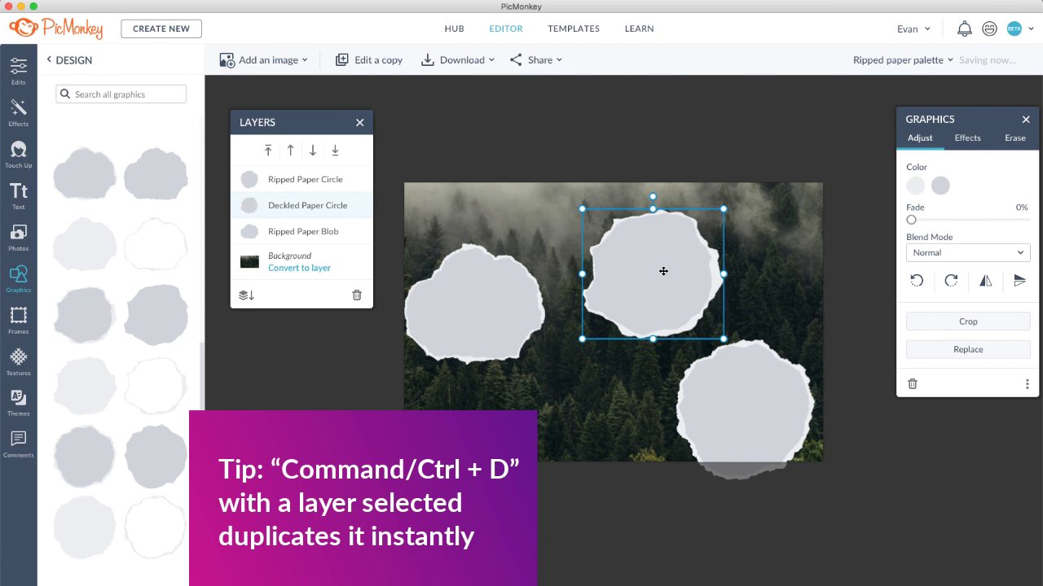
key("ctrl+d")
left_click_drag(645, 288, 741, 284)
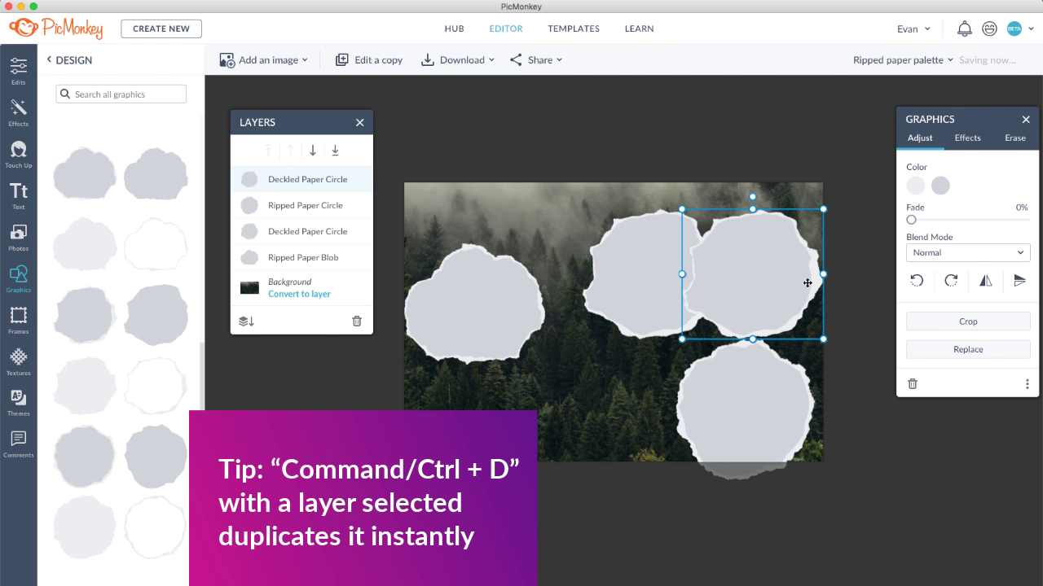
double_click(952, 287)
Shrink the Ripped Paper Blob and the original Deckled Paper Circle and place them side by side across the forest photo
left_click(475, 308)
left_click_drag(545, 364, 489, 313)
left_click_drag(441, 285, 459, 309)
left_click(638, 277)
left_click_drag(725, 339, 666, 287)
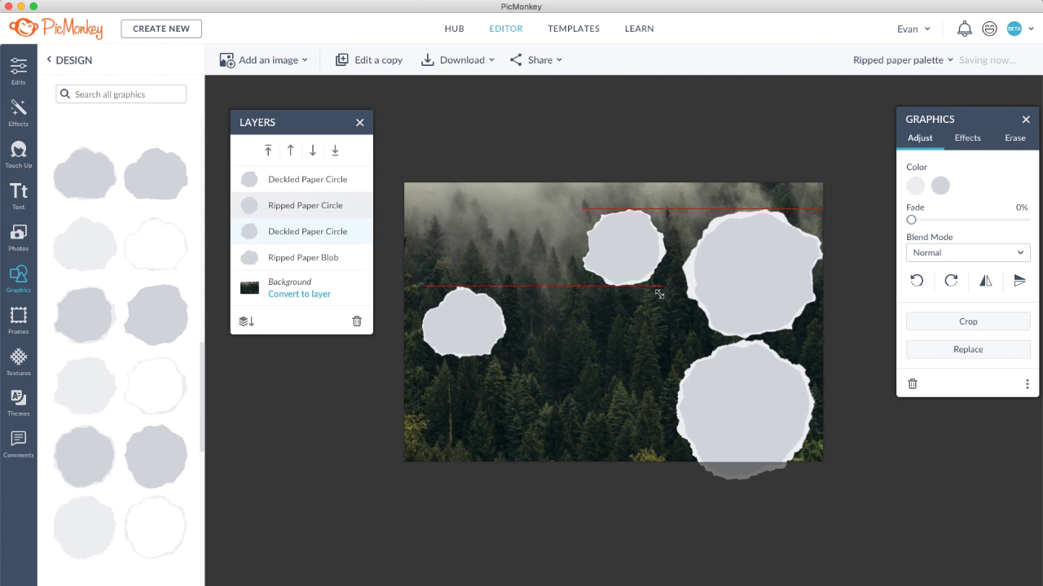
left_click_drag(623, 248, 562, 326)
Shrink the Ripped Paper Circle and the duplicated Deckled Paper Circle and line them up to complete the row of four
left_click(773, 300)
left_click(745, 407)
left_click_drag(814, 479, 675, 342)
left_click(750, 269)
left_click_drag(823, 209, 763, 263)
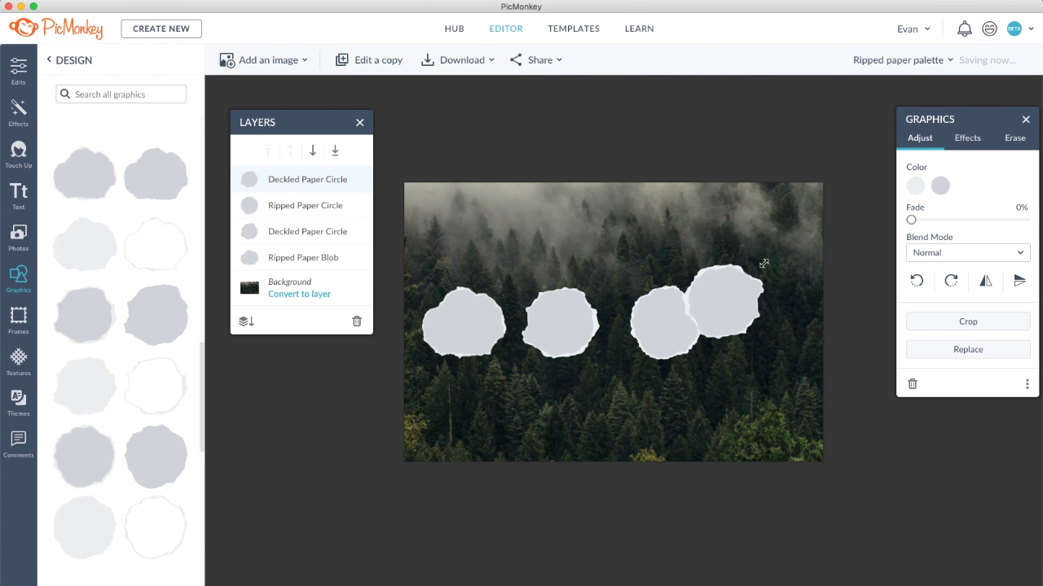
left_click(842, 582)
left_click_drag(922, 123, 981, 118)
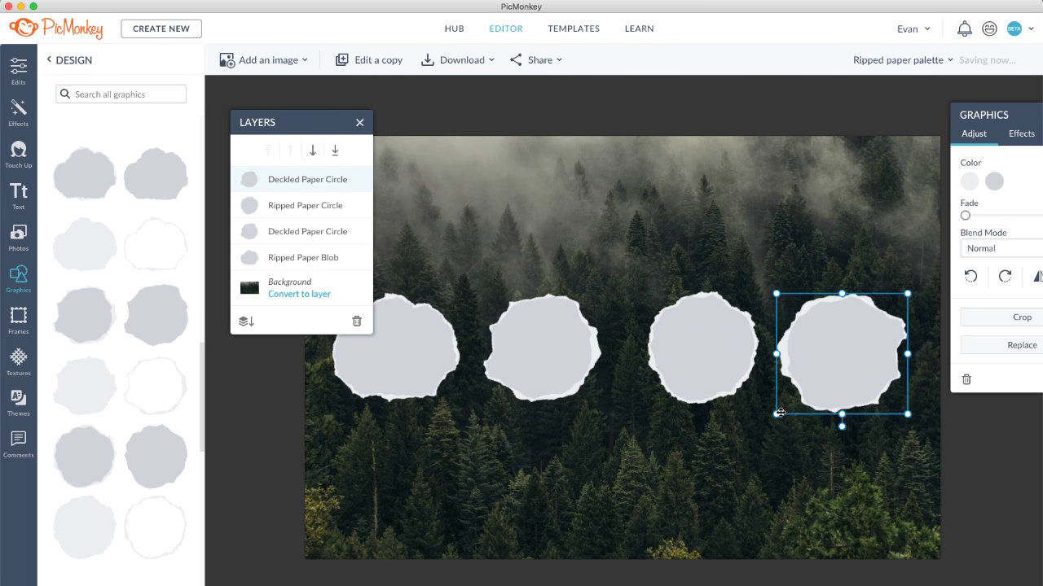
Enlarge the torn-paper shapes and align them in an evenly spaced row across the forest photo
left_click(702, 351)
left_click_drag(398, 373, 400, 377)
left_click(552, 373)
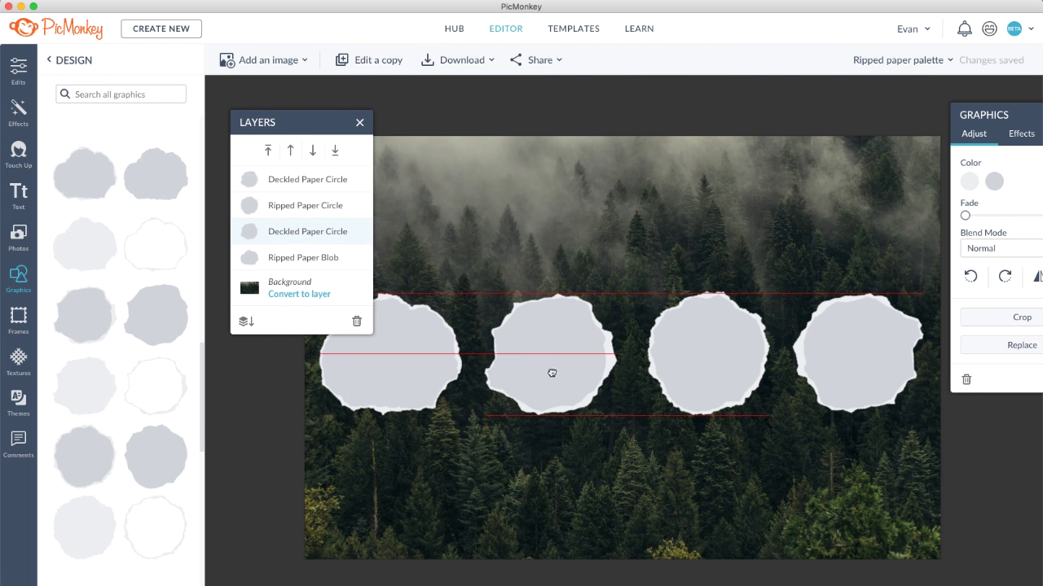
left_click_drag(302, 122, 262, 112)
left_click(896, 581)
Recolor the inside of the rightmost Deckled Paper Circle with a green sampled from the lower-right trees in the photo
left_click(779, 349)
left_click_drag(1013, 118, 925, 119)
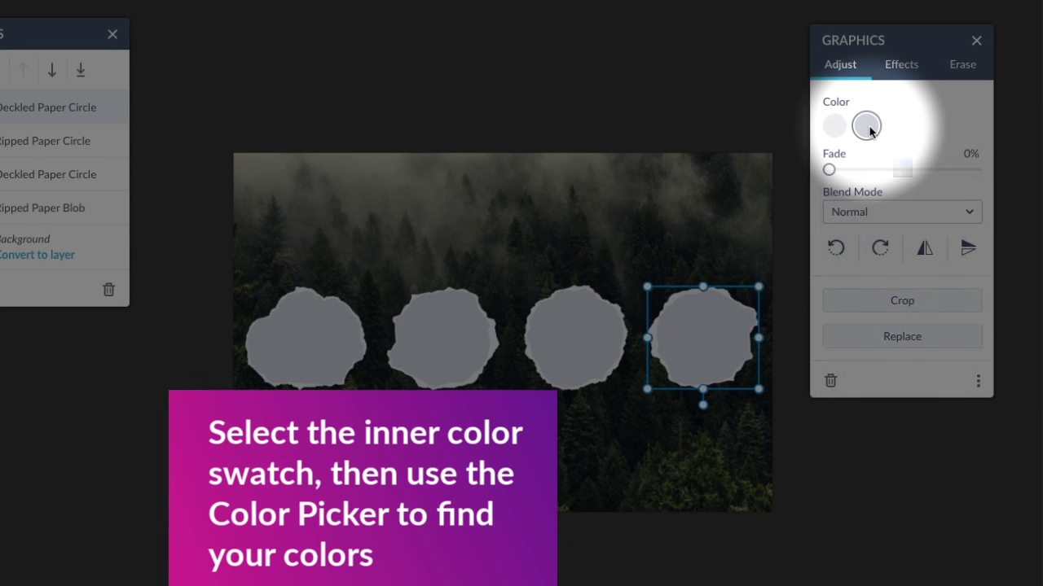
left_click(867, 125)
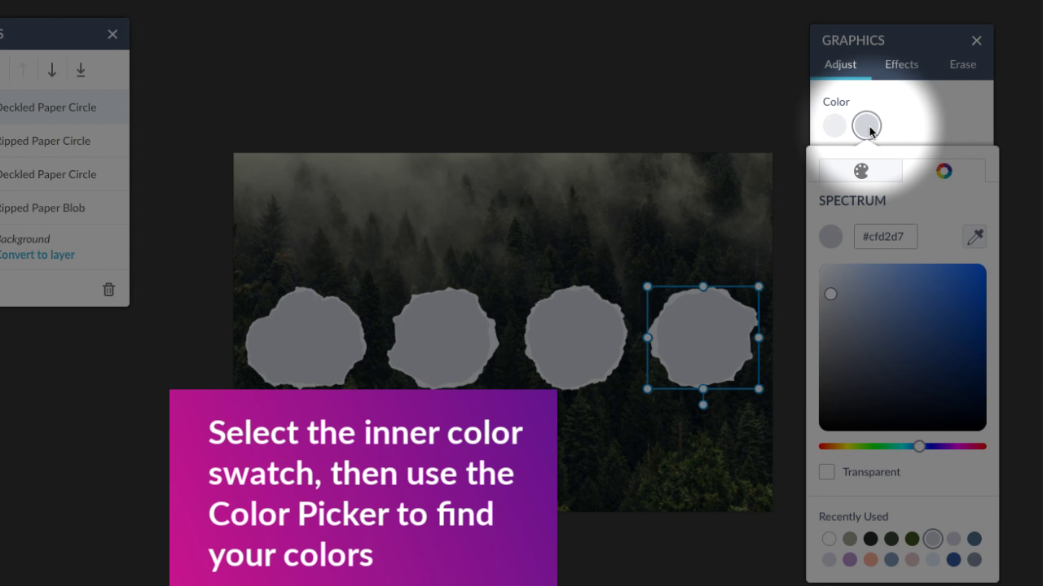
left_click(975, 236)
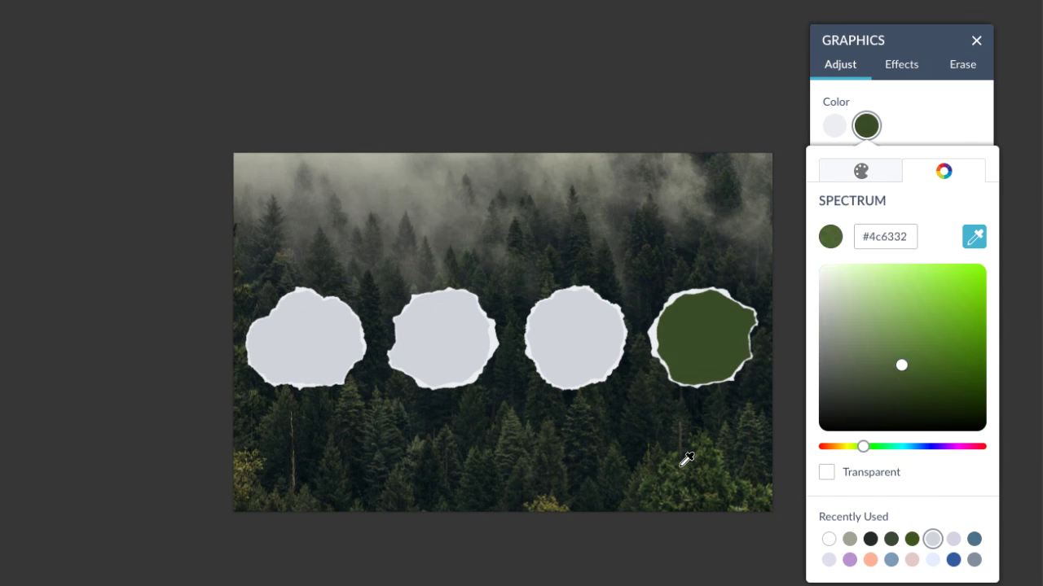
left_click(720, 443)
Fill the insides of the Ripped Paper Circle and the original Deckled Paper Circle with dark tones #262f25 and #0e1917 sampled from the photo
left_click(582, 353)
left_click(867, 124)
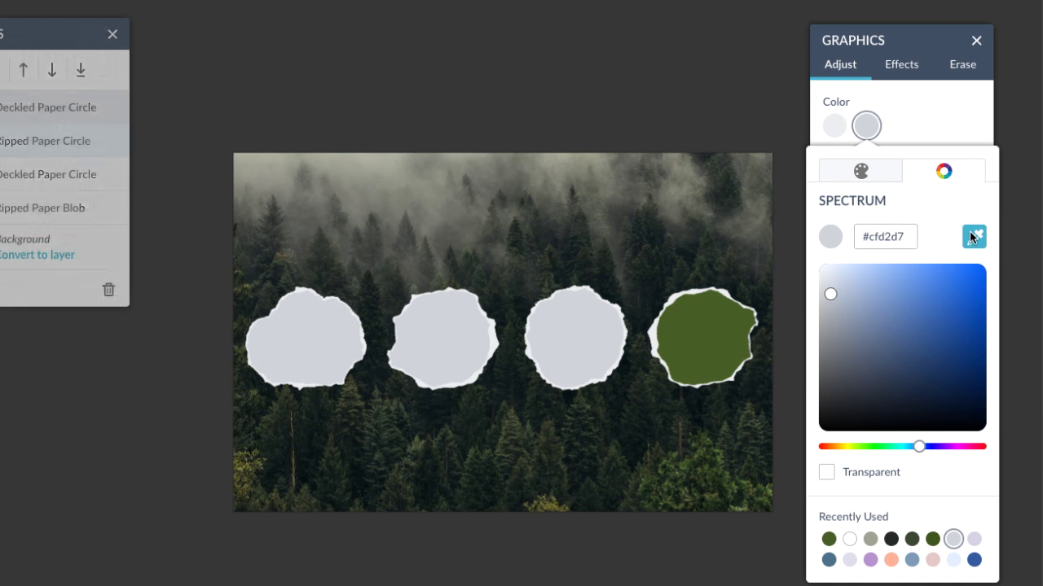
left_click(974, 236)
left_click(664, 259)
left_click(421, 347)
left_click(867, 124)
left_click(974, 237)
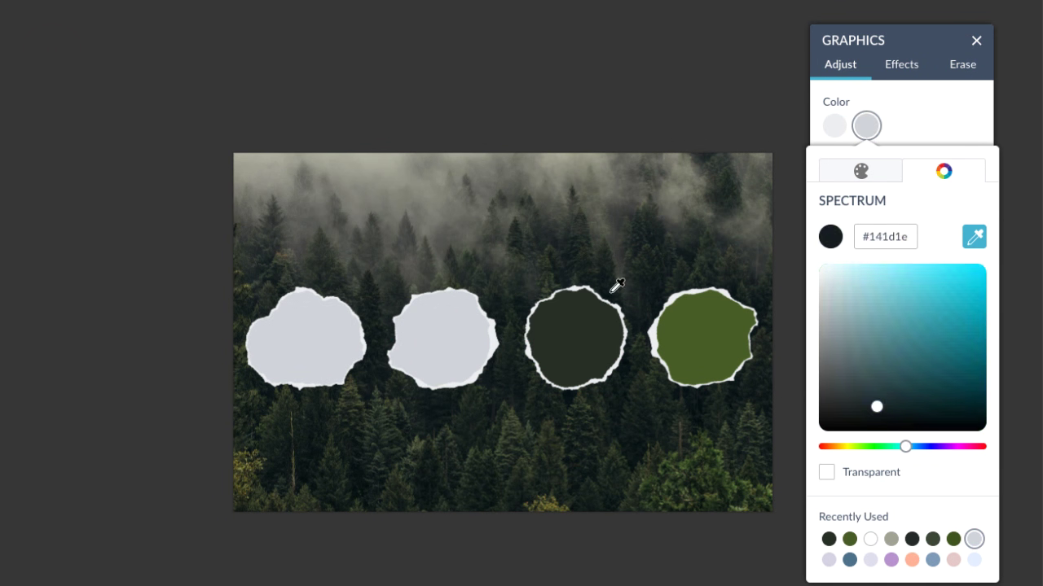
left_click(491, 478)
Fill the inside of the Ripped Paper Blob with the foggy grey-green #999b8d sampled from the photo's mist
left_click(288, 343)
left_click(867, 123)
left_click(975, 236)
left_click(394, 173)
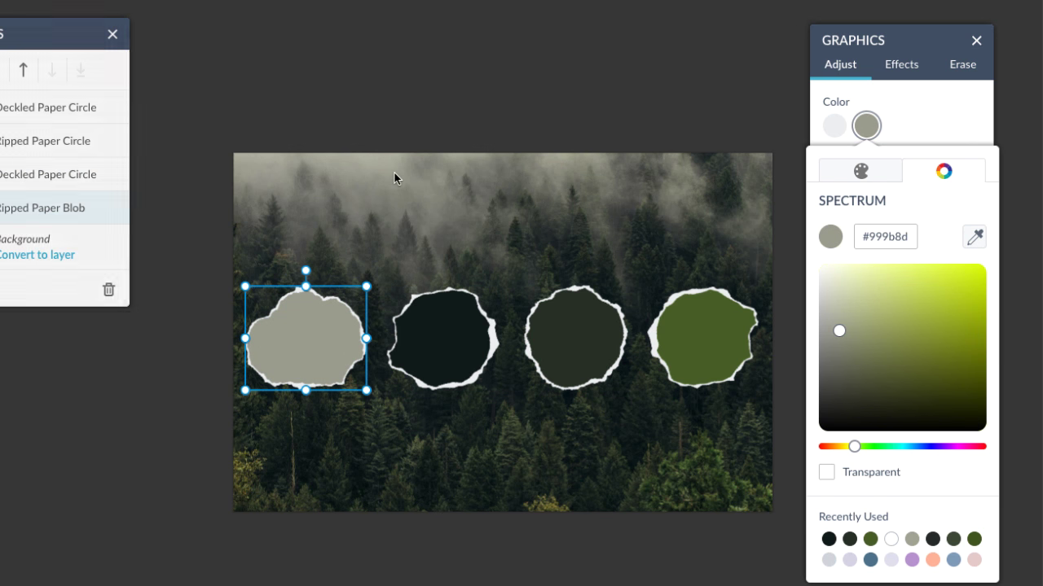
Add a text box to the design and place it over the center of the Ripped Paper Blob
left_click(148, 202)
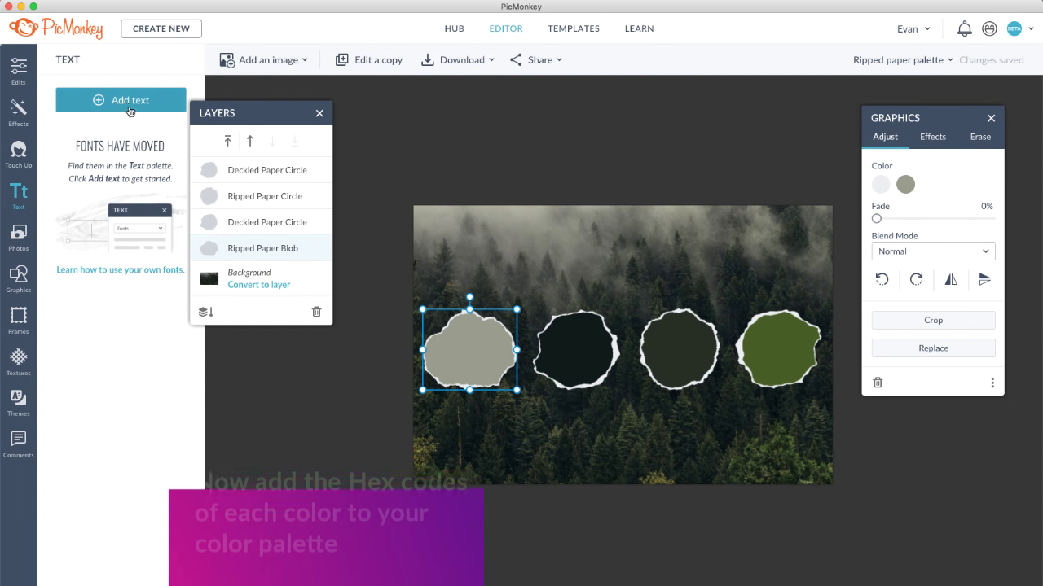
left_click(127, 98)
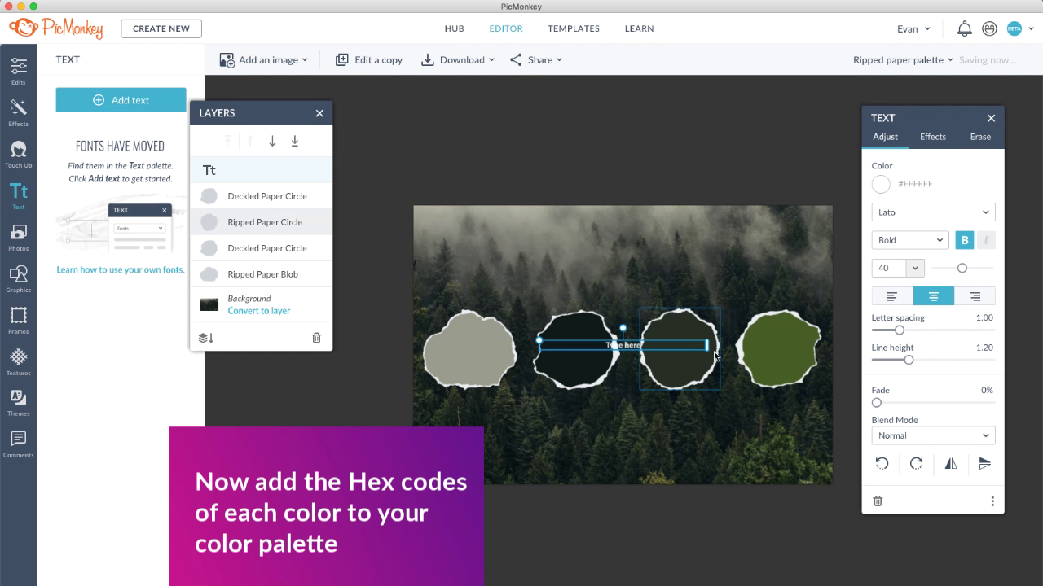
scroll(613, 346, "up", 5)
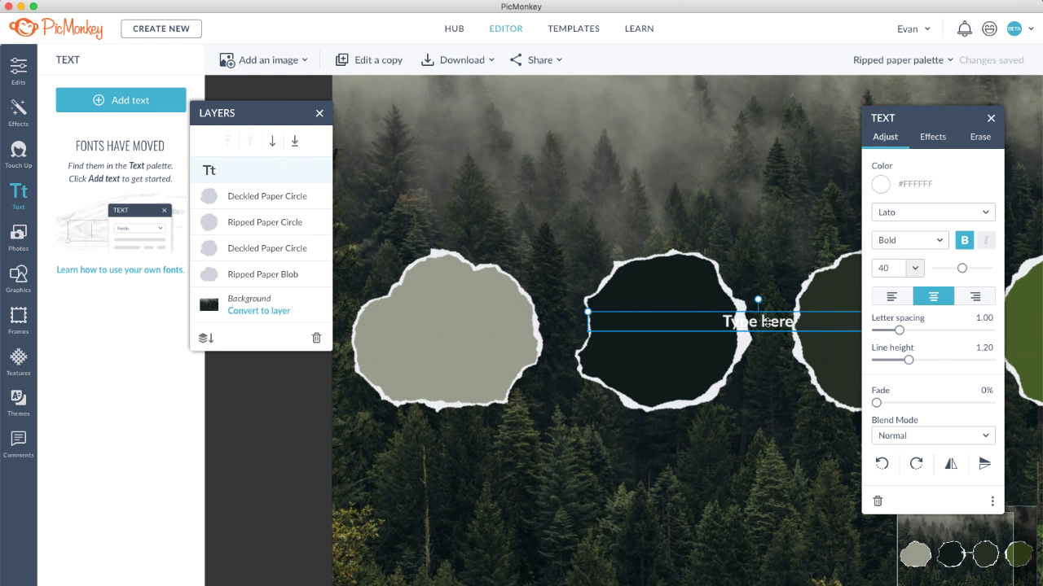
left_click_drag(766, 322, 455, 330)
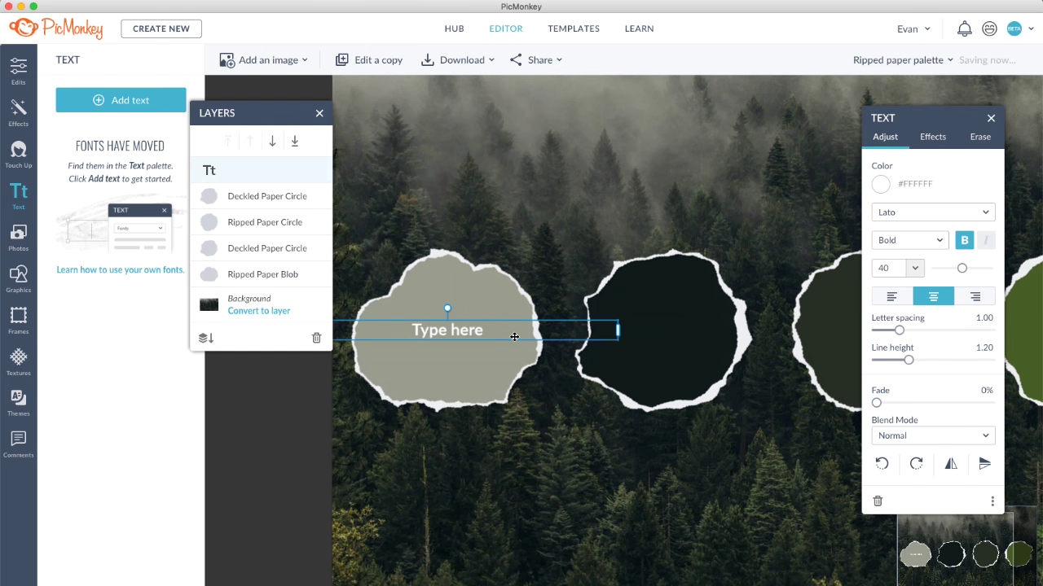
Copy the Ripped Paper Blob's inner color code and replace the placeholder text on it with #999b8d
left_click(501, 390)
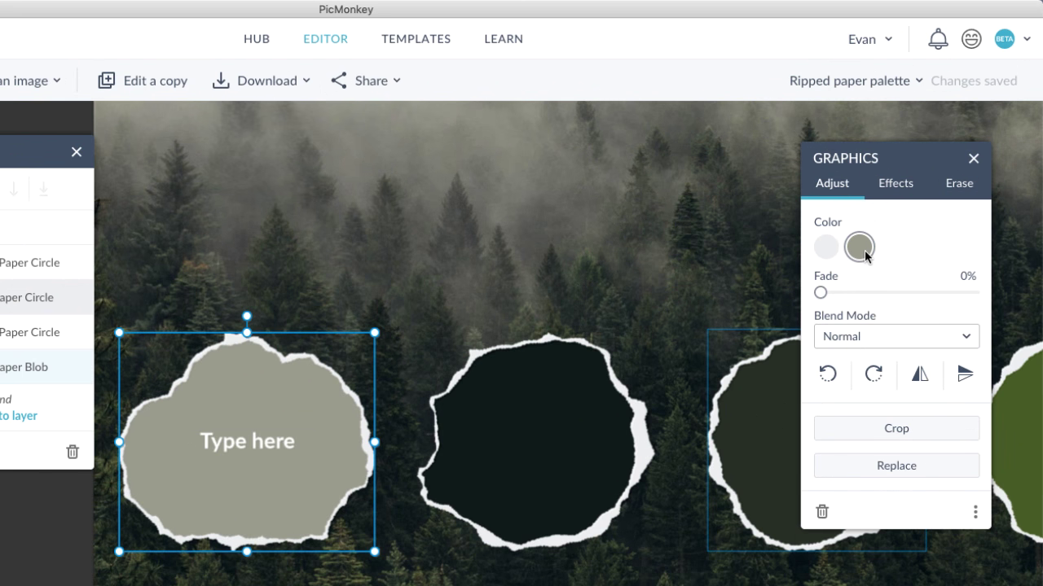
left_click(906, 186)
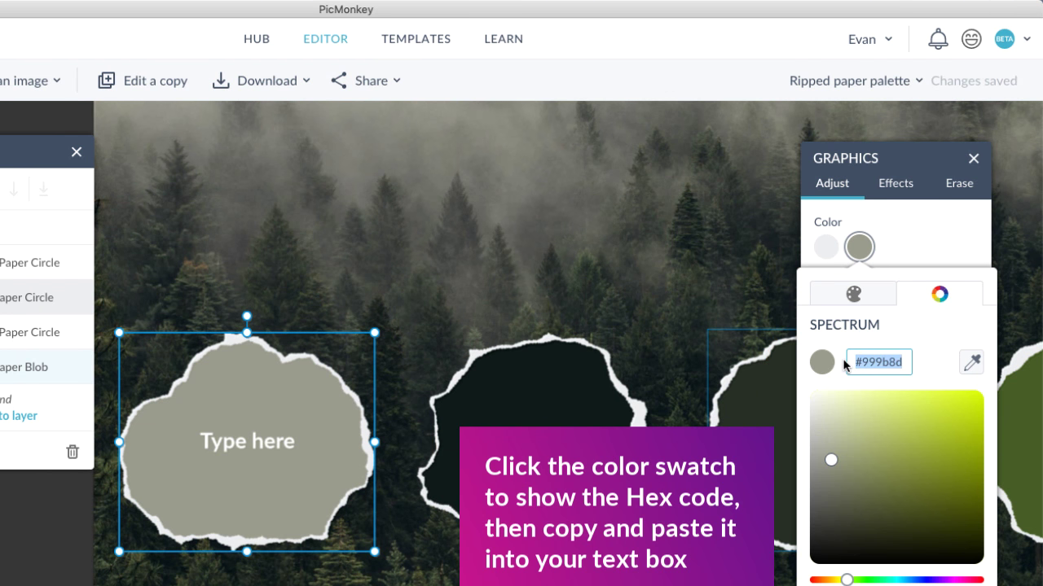
left_click(277, 444)
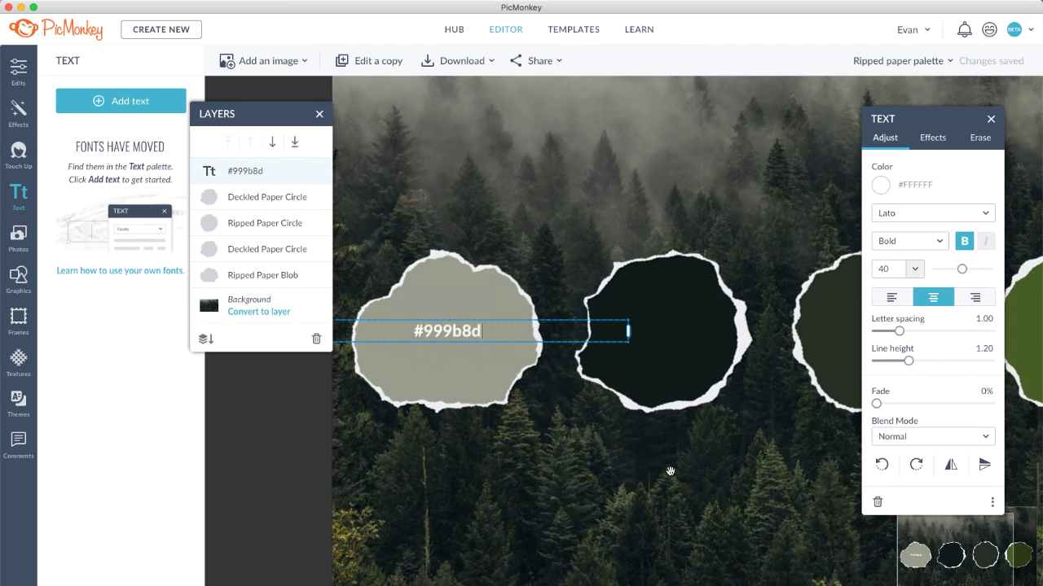
Duplicate the #999b8d label three times and center one copy on each of the other three swatches
scroll(670, 470, "down", 5)
left_click_drag(742, 570, 645, 573)
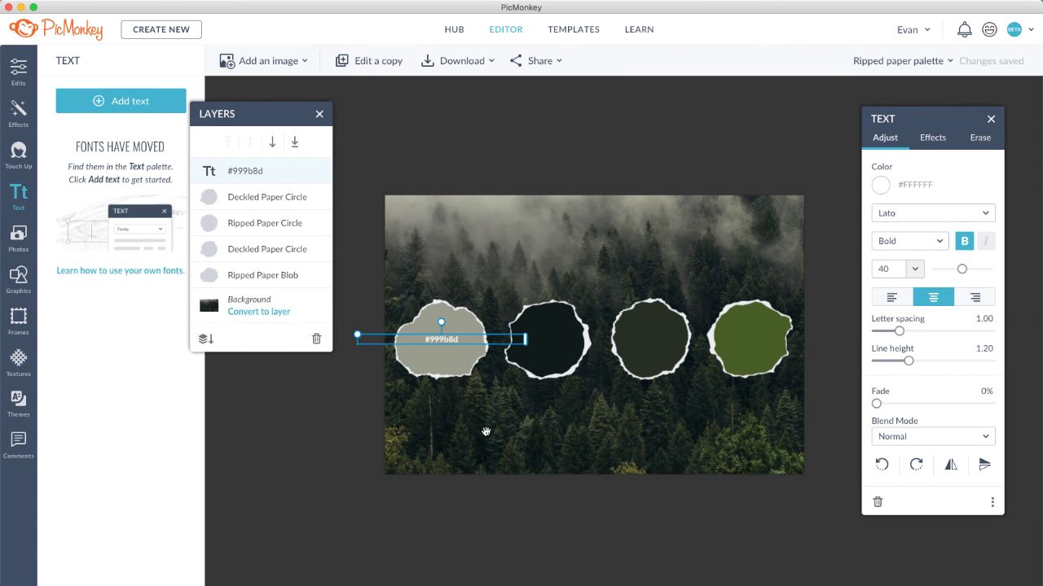
key("super+d")
left_click_drag(454, 341, 764, 337)
key("super+d")
key("super+d")
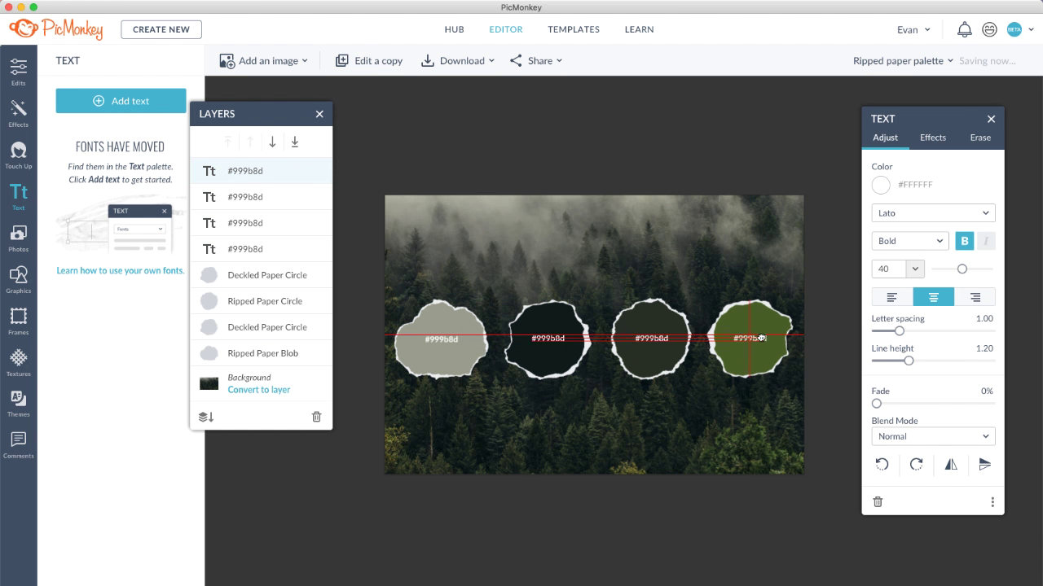
Replace the label on the near-black second swatch with that swatch's own hex code, #0e1917
left_click(547, 358)
left_click(905, 186)
key("super+c")
left_click(547, 338)
double_click(547, 338)
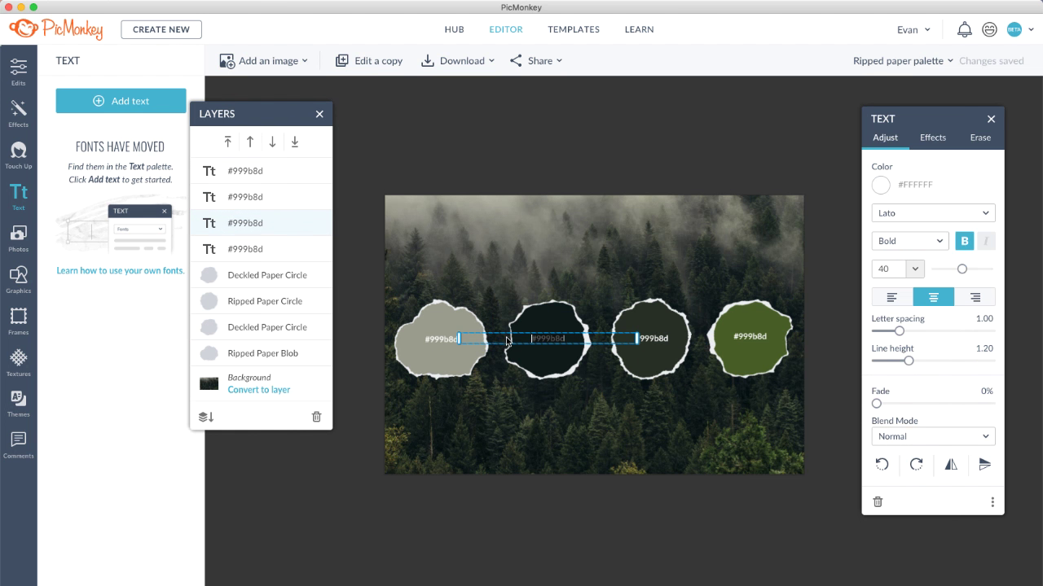
key("super+v")
Replace the labels on the third and fourth swatches with their own hex codes, using #262f25 for the third
left_click(650, 358)
left_click(905, 185)
left_click(673, 344)
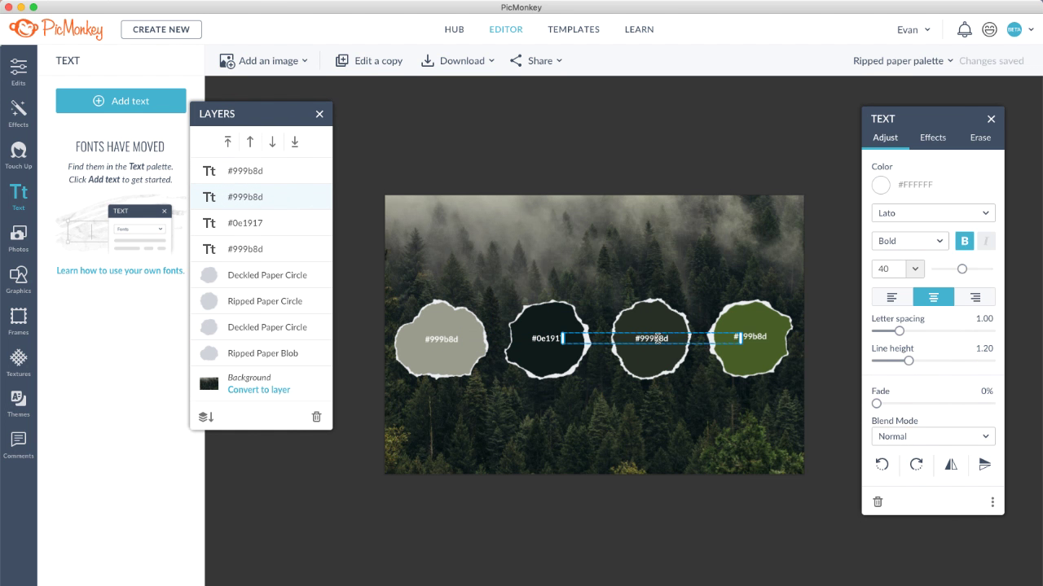
left_click(744, 373)
left_click(905, 186)
left_click(756, 337)
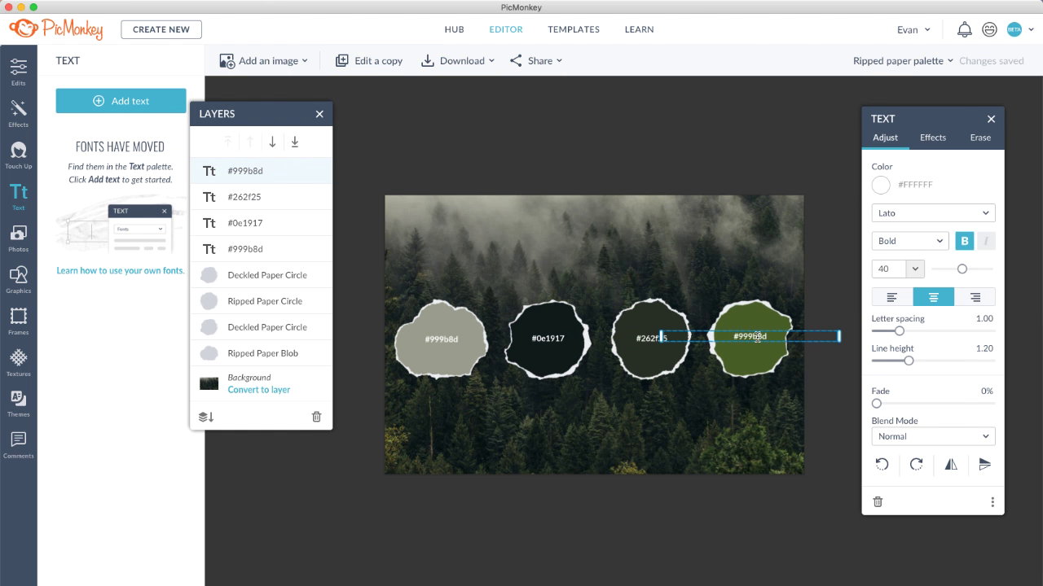
left_click(799, 568)
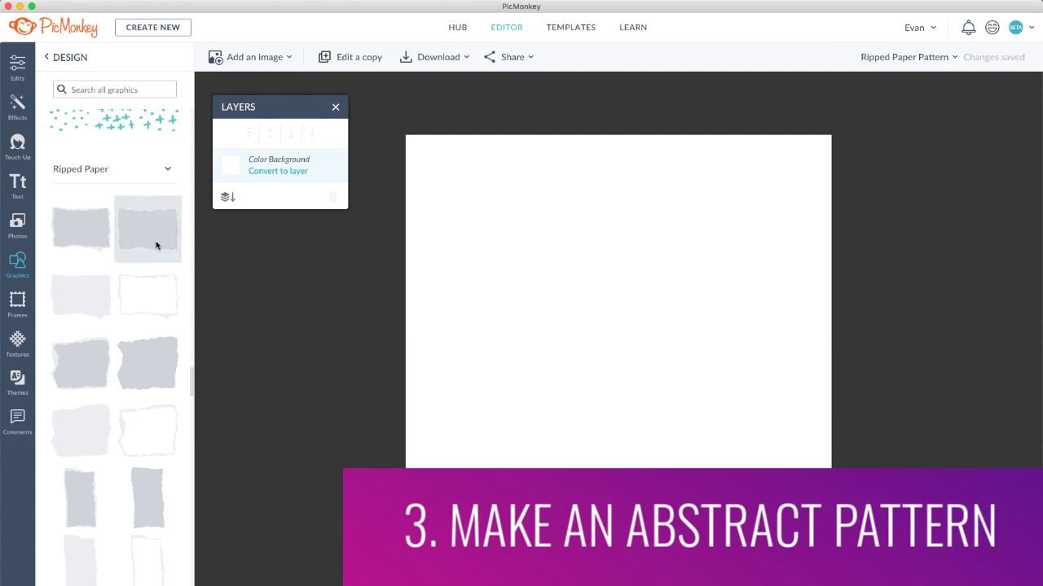
Add a Torn Paper Box, Torn Paper Square and Torn Paper Column to the blank white canvas and spread them apart
left_click(156, 244)
left_click_drag(619, 348, 528, 415)
left_click(150, 363)
left_click(149, 497)
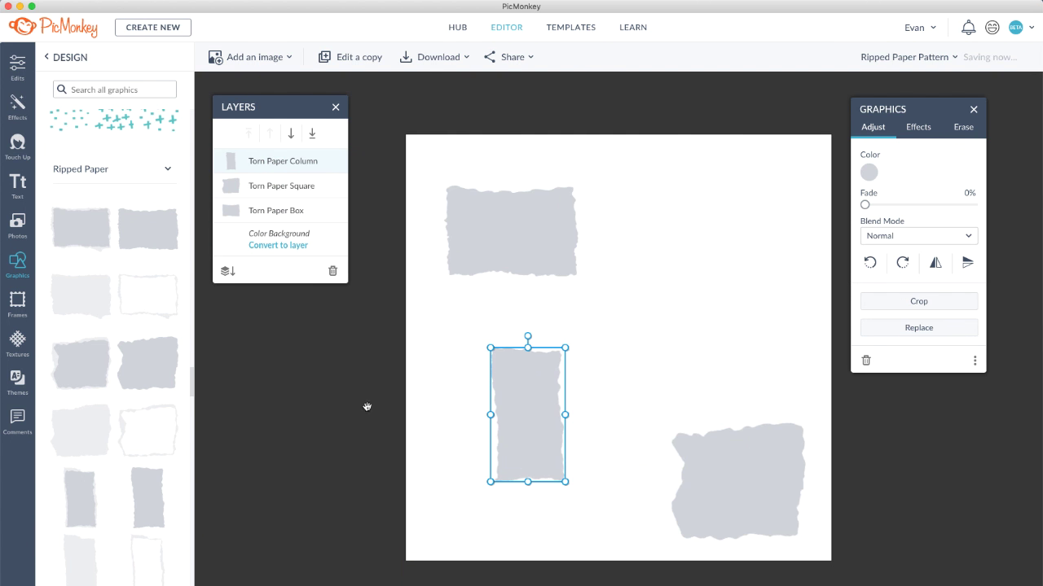
Add a Torn Paper Strip and a Shredded Paper Strip and place them above the Torn Paper Square
scroll(147, 344, "down", 4)
left_click(148, 343)
left_click_drag(619, 342, 688, 381)
left_click(80, 477)
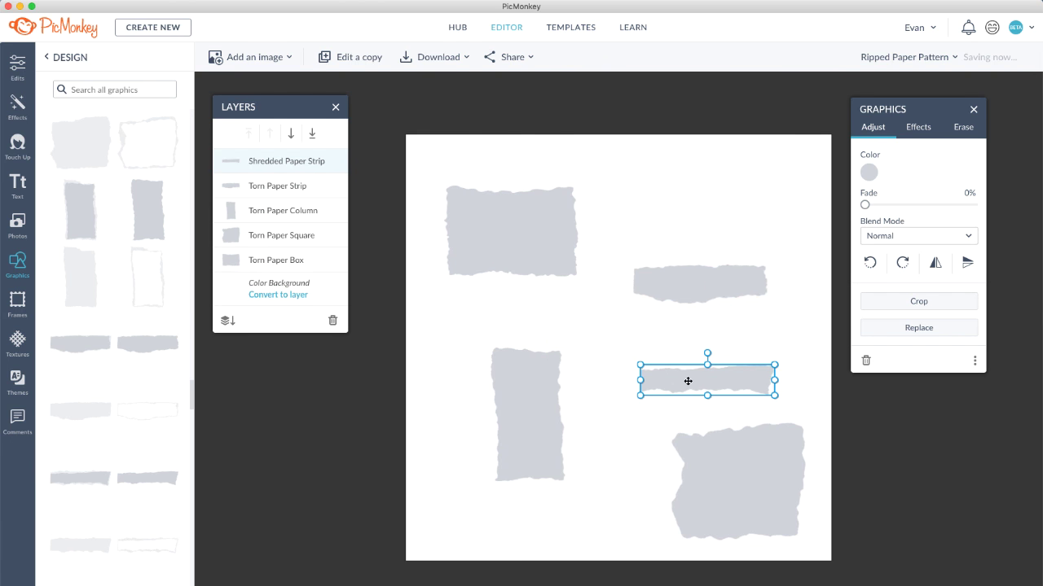
Recolor the Shredded Paper Strip light blue and the Torn Paper Strip dark navy
left_click(868, 172)
left_click(949, 478)
left_click(719, 285)
left_click(870, 177)
left_click(908, 478)
Recolor the Torn Paper Box slate grey-blue from the recently used colors
left_click(529, 233)
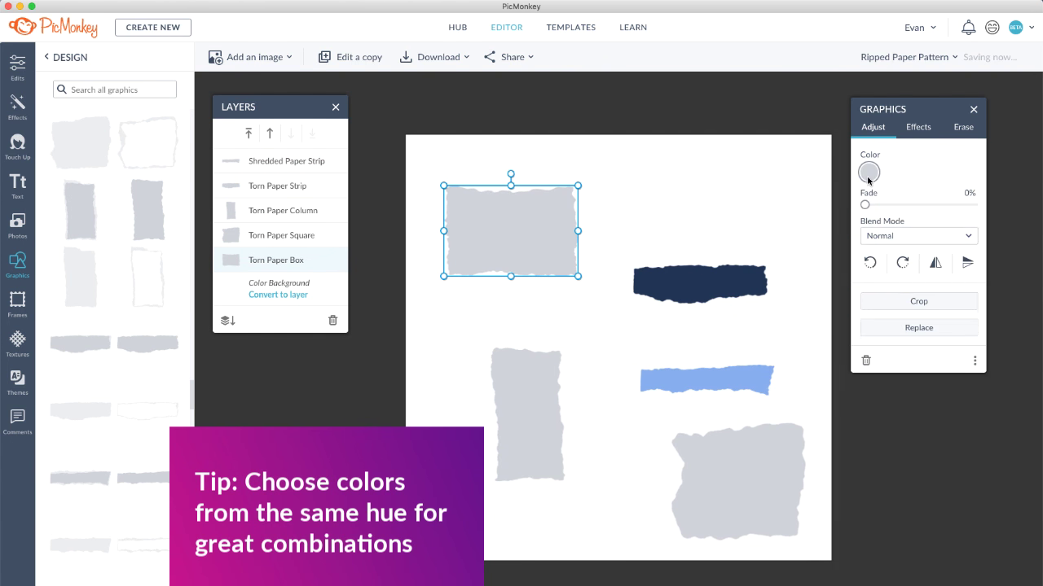
left_click(868, 172)
left_click(880, 477)
left_click(864, 477)
Recolor the Torn Paper Column blue #325a9e and the Torn Paper Square very pale blue
left_click(534, 426)
left_click(941, 477)
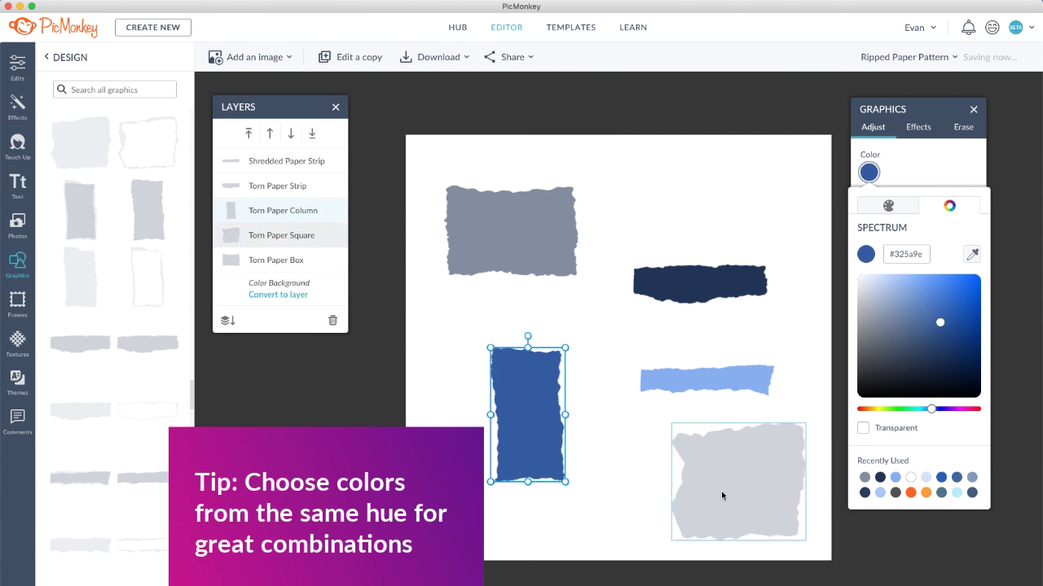
left_click(720, 494)
left_click(870, 283)
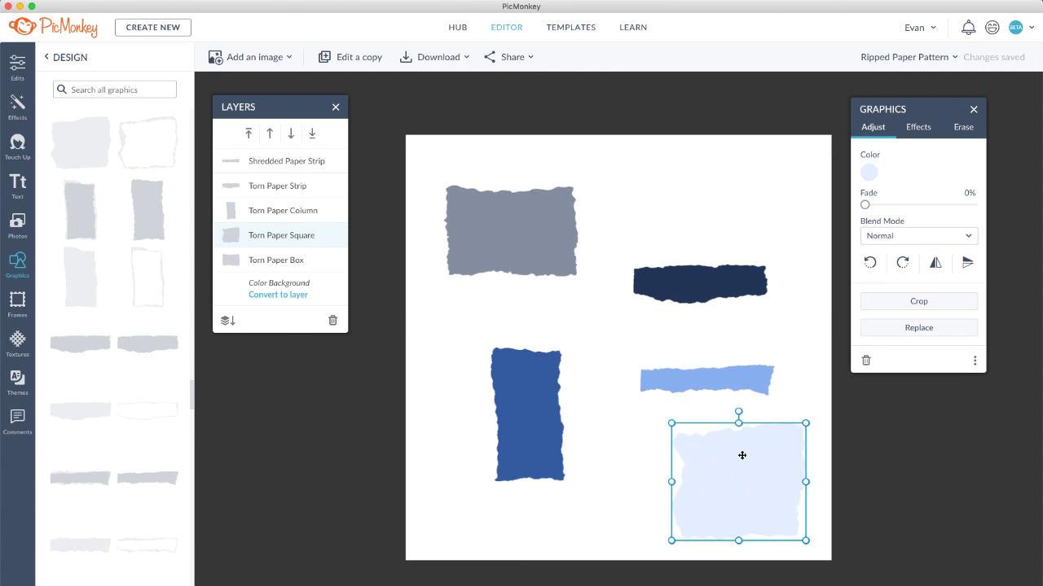
Duplicate the navy Torn Paper Strip twice and spread the copies across the upper part of the canvas
left_click(699, 285)
key("super+d")
key("super+d")
left_click_drag(696, 297, 612, 194)
left_click_drag(698, 293, 773, 233)
Duplicate the light blue Shredded Paper Strip twice and place the copies above and beside the blue column
left_click(698, 385)
key("super+d")
key("super+d")
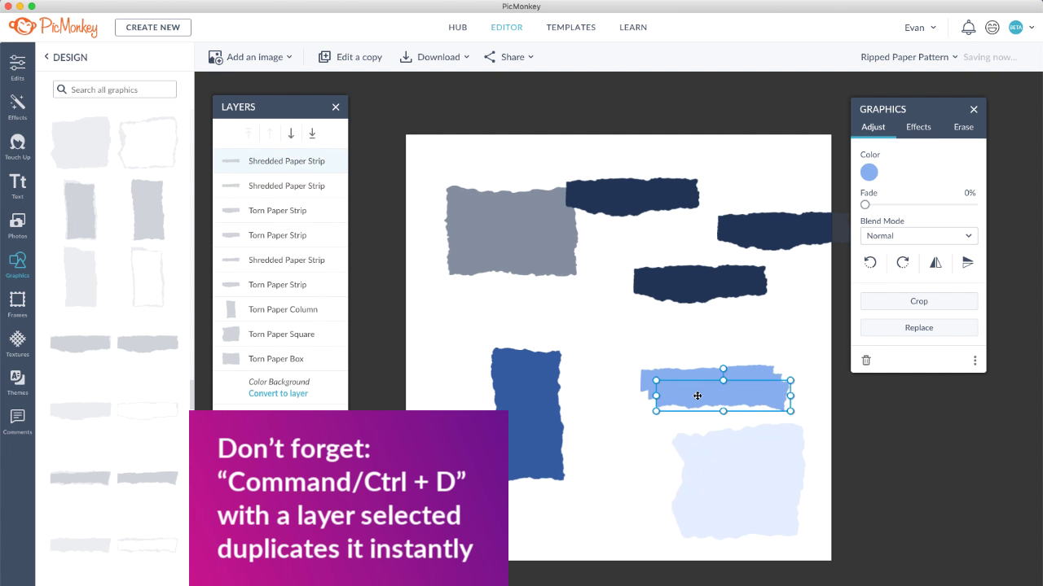
left_click_drag(697, 396, 485, 332)
left_click_drag(708, 389, 676, 447)
Duplicate the blue Torn Paper Column twice and send the copies backward behind the paper strips
left_click(540, 415)
key("super+d")
key("super+d")
left_click(291, 135)
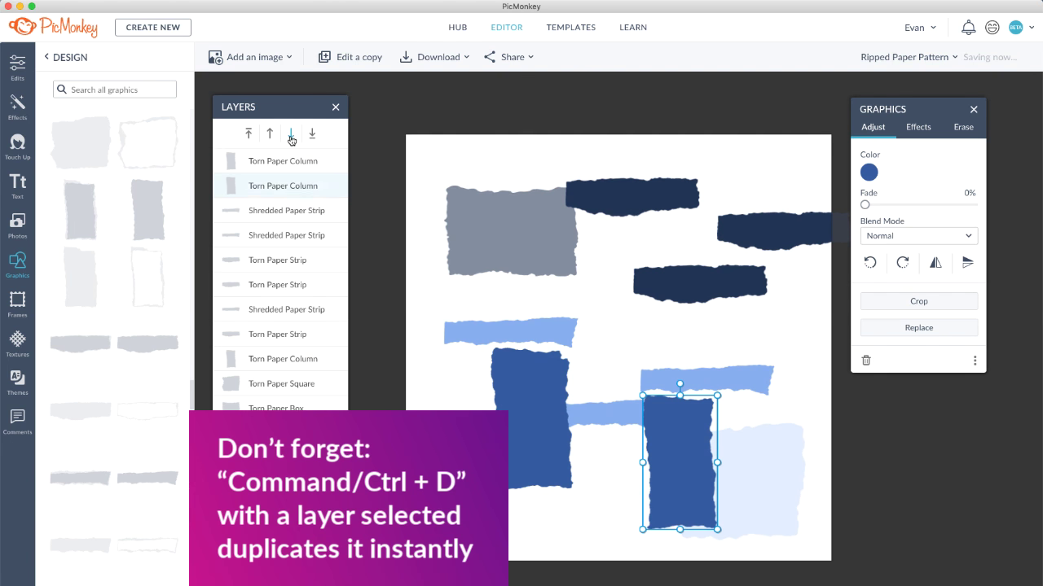
left_click(291, 134)
left_click(282, 161)
left_click(291, 134)
left_click(291, 135)
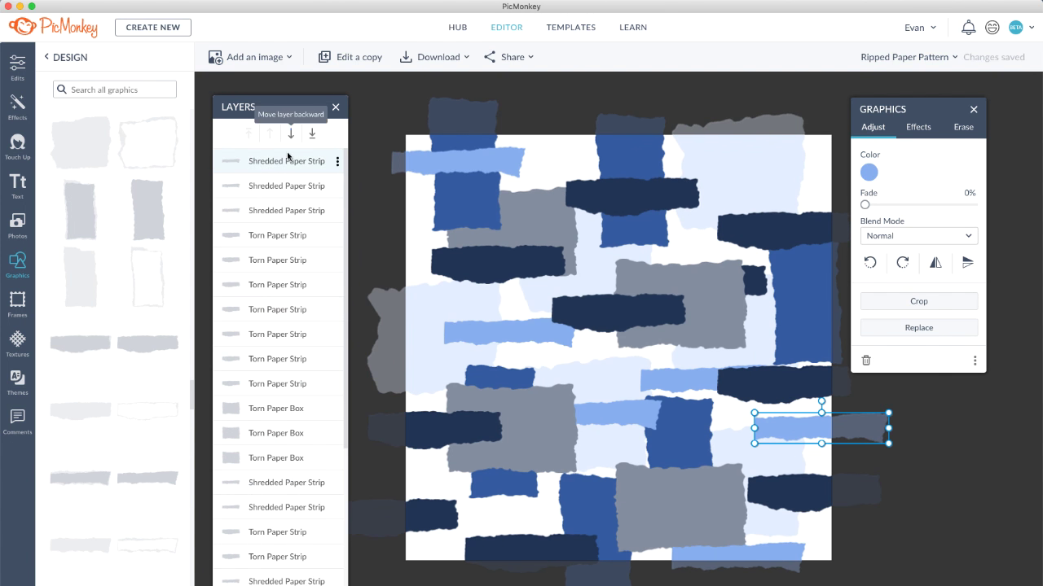
Select the solid background layer beneath the paper pieces and choose a new background color for the pattern
left_click_drag(287, 156, 255, 565)
left_click(255, 567)
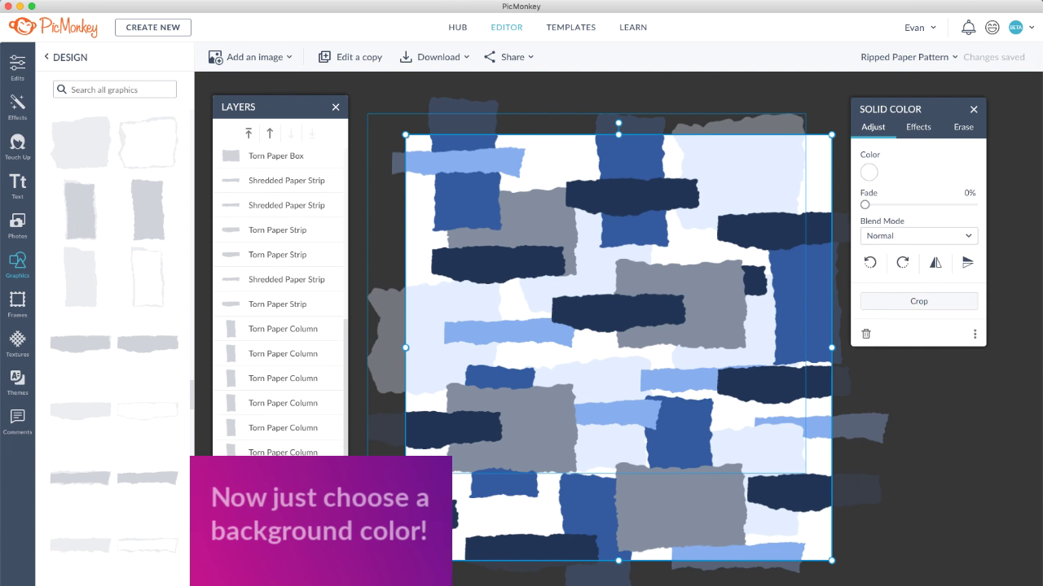
left_click(868, 172)
left_click(875, 291)
left_click(918, 579)
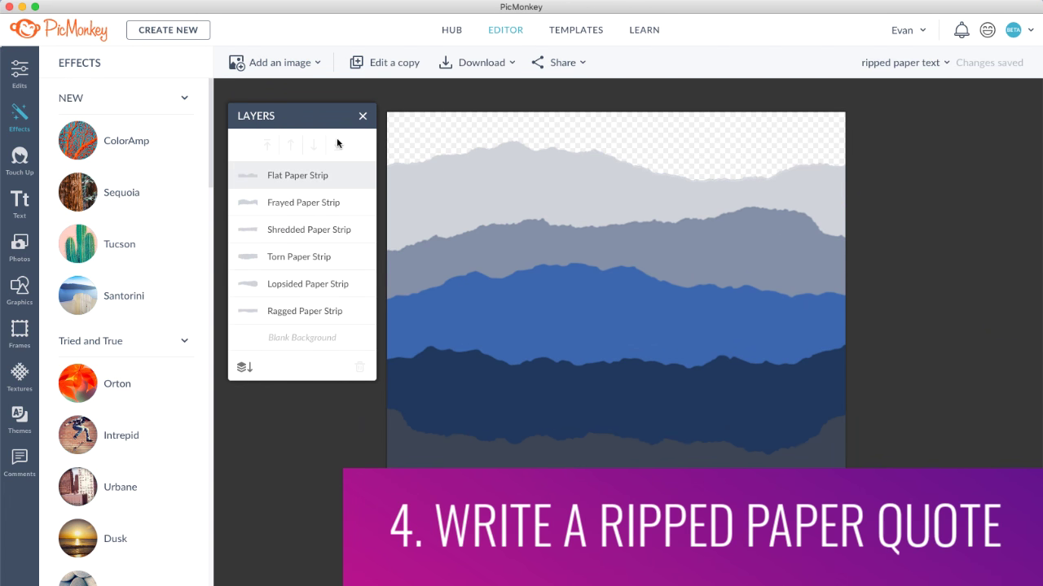
Change the Ragged Paper Strip's color to white #ffffff and give it a Drop Shadow
left_click(299, 311)
left_click(901, 190)
type("ffffff")
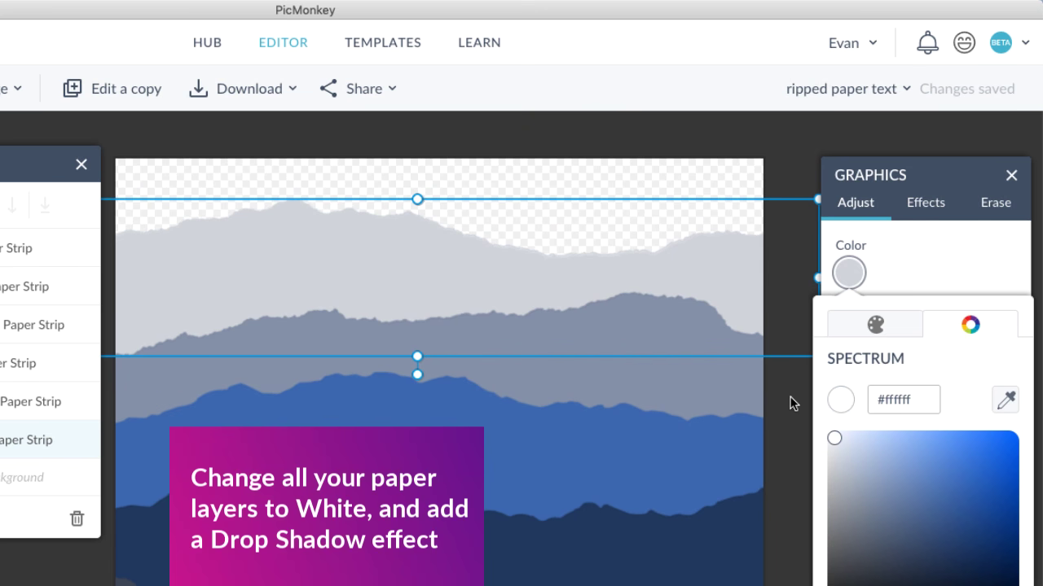
key("Return")
left_click(928, 243)
left_click(926, 203)
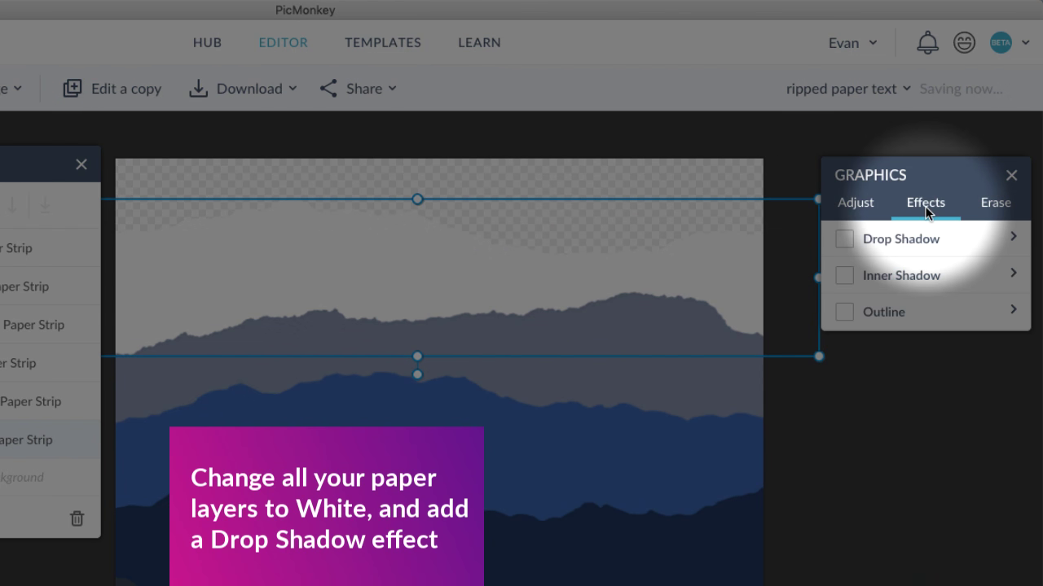
left_click(874, 243)
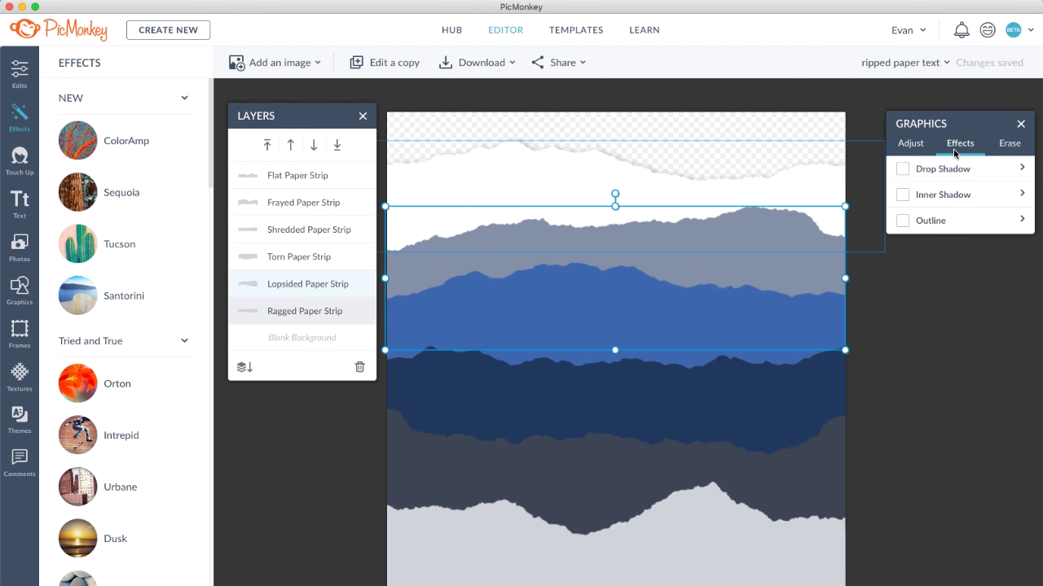
Apply a Drop Shadow to the remaining paper strips, including the Frayed and Flat Paper Strips at the bottom
left_click(821, 474)
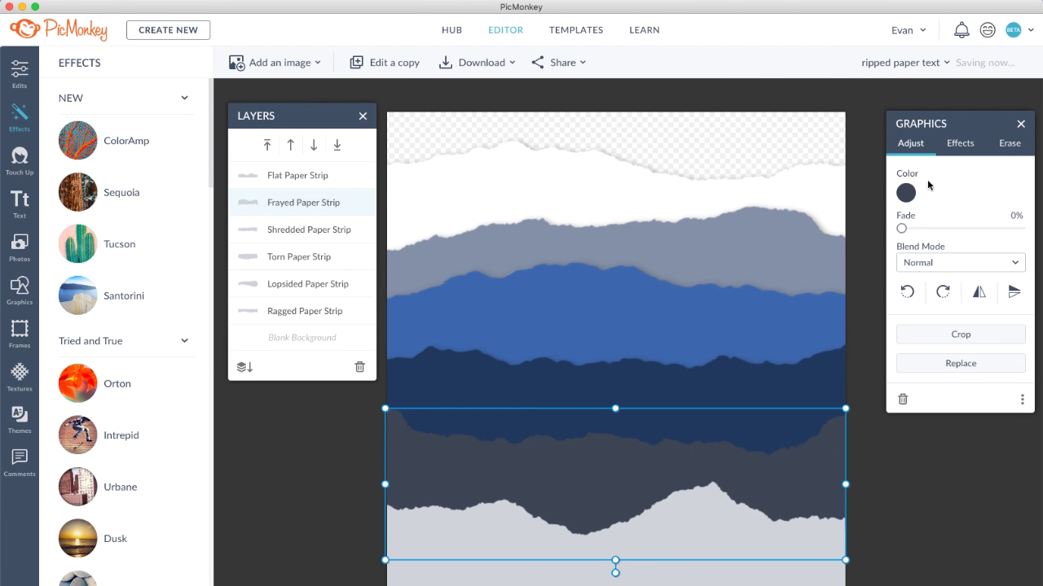
left_click(830, 567)
left_click(959, 143)
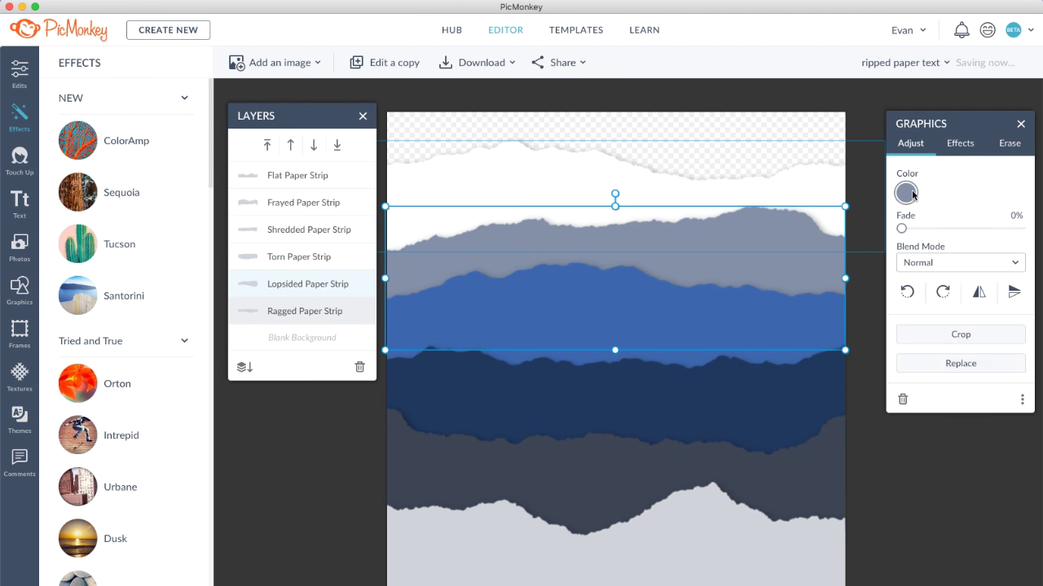
Recolor the Lopsided, Torn and Shredded Paper Strips white #ffffff
left_click(912, 194)
left_click(899, 526)
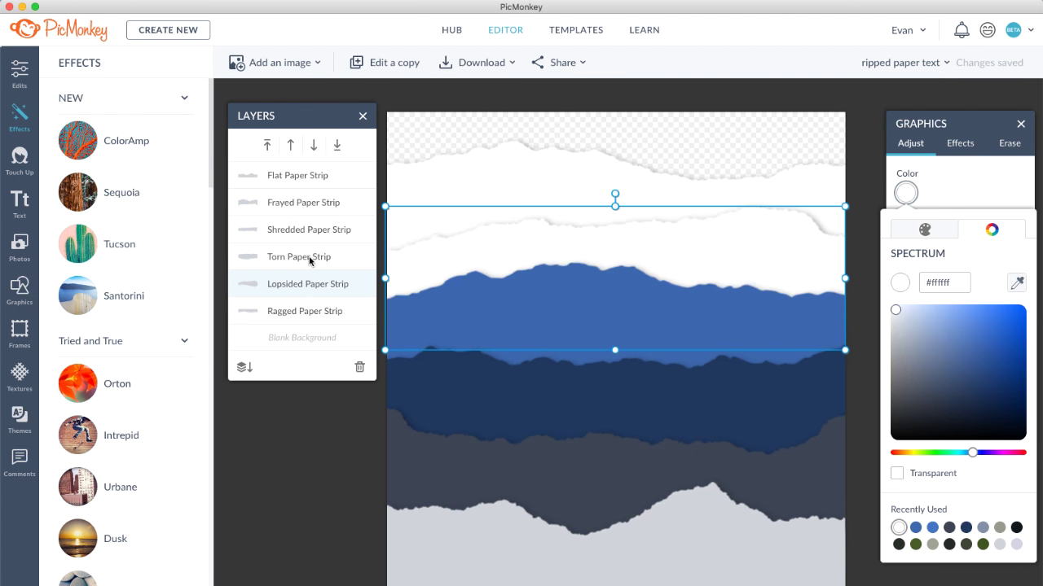
left_click(310, 259)
left_click(907, 194)
left_click(899, 526)
left_click(317, 230)
left_click(908, 196)
left_click(898, 526)
Recolor the Frayed and Flat Paper Strips white #ffffff and give the blank background a white color
left_click(296, 203)
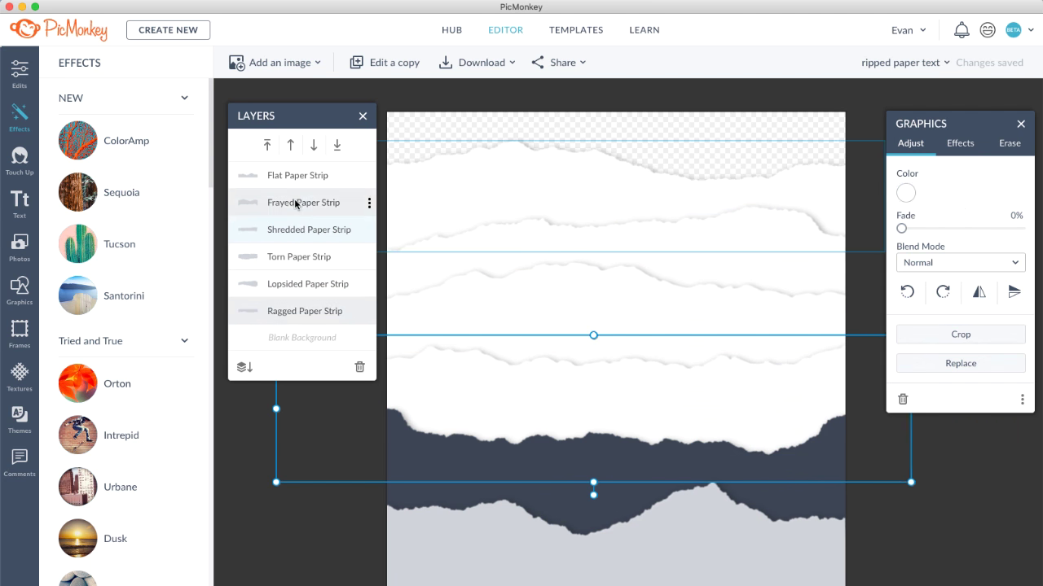
left_click(906, 193)
left_click(898, 526)
left_click(297, 175)
left_click(908, 195)
left_click(899, 526)
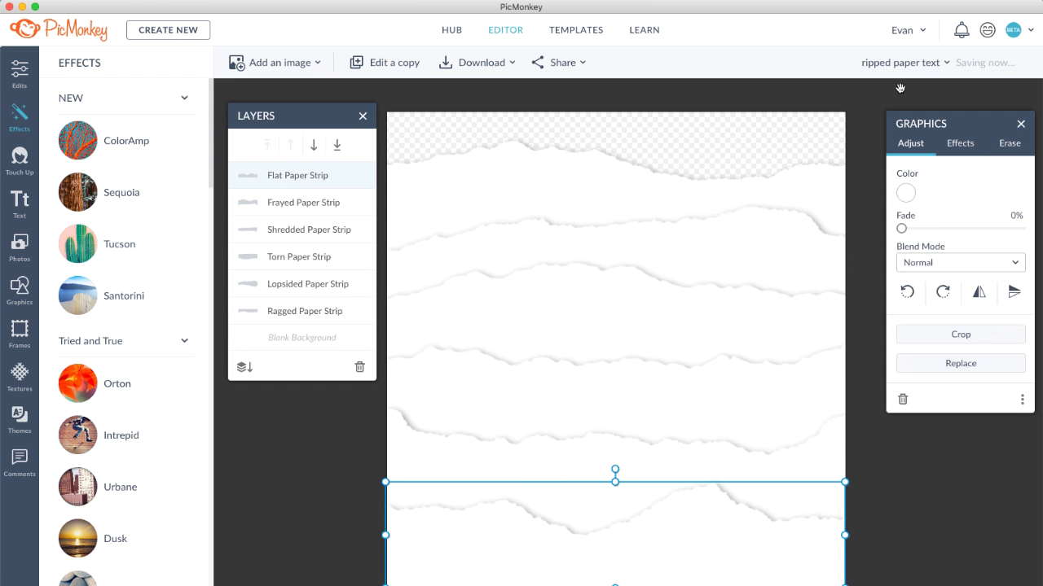
left_click(302, 337)
Add a text layer with the quote "you don't have to be perfect to be amazing" broken over several lines
left_click(22, 201)
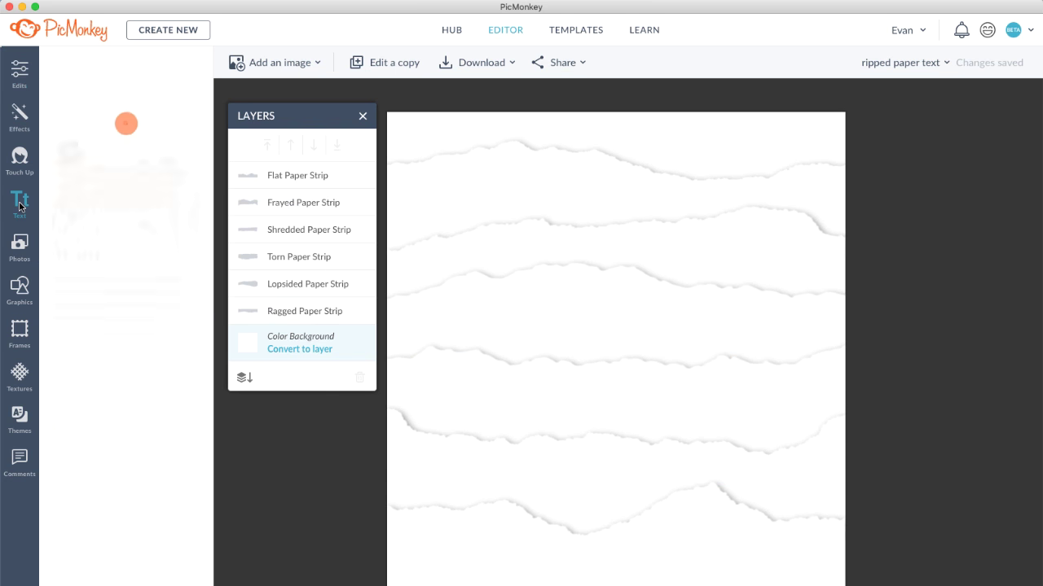
left_click(130, 104)
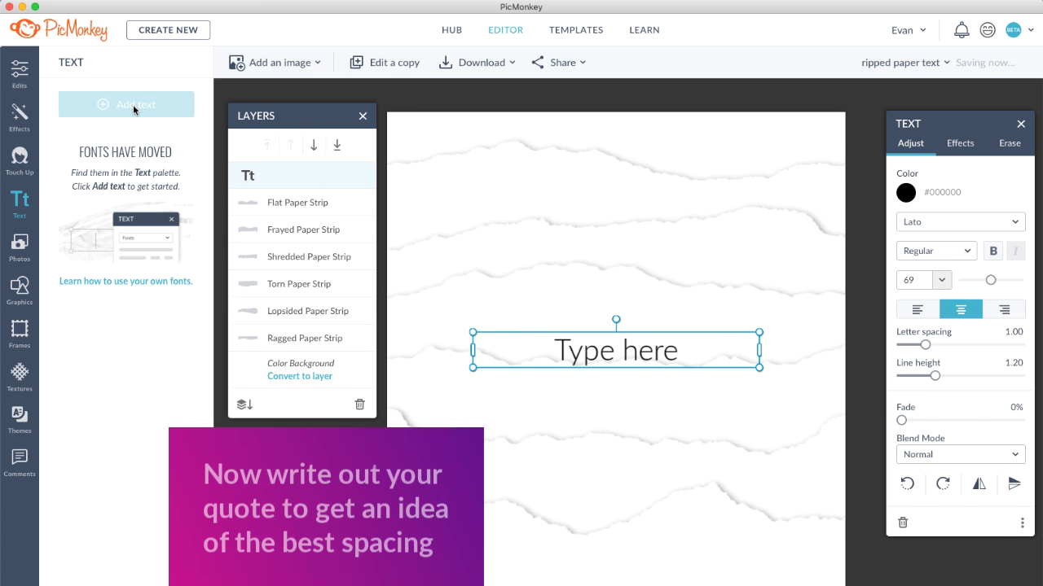
double_click(639, 353)
type("you don't ")
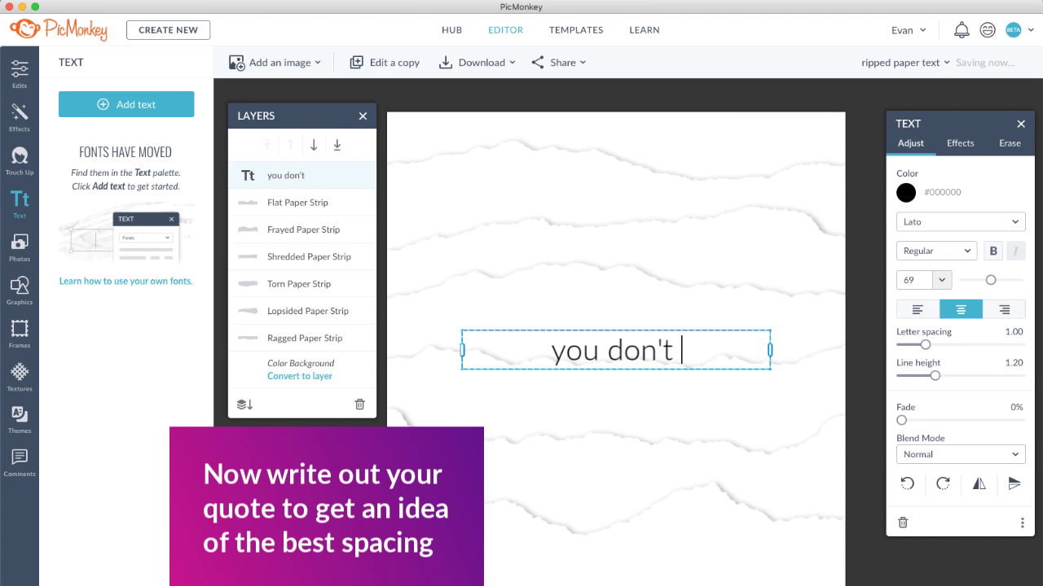
type("have to be per")
type("fect")
key("Return")
type("to be")
key("Return")
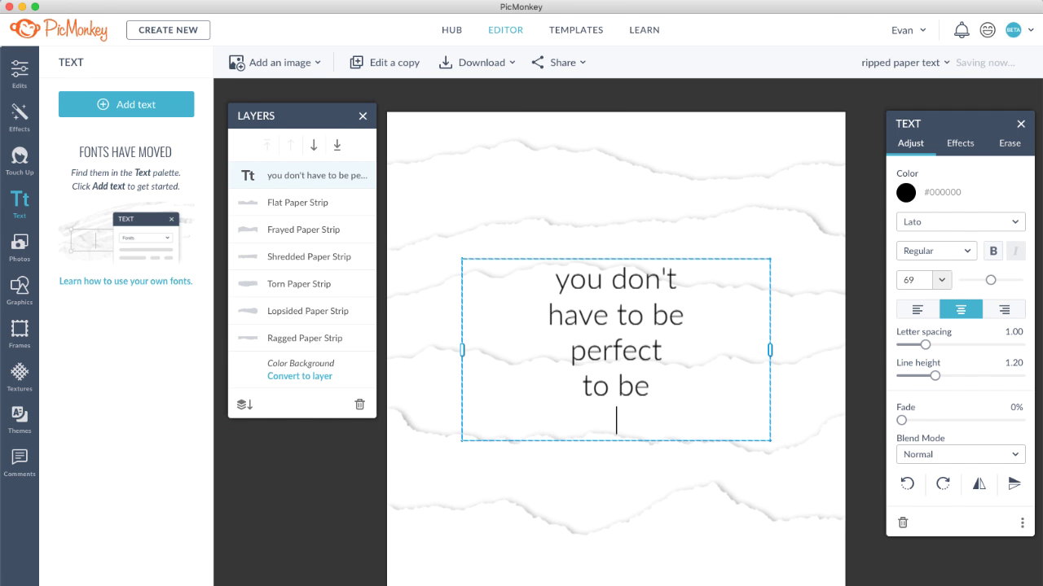
Format the whole quote in Antonio at size 121 with a line height of 1.75
key("super+a")
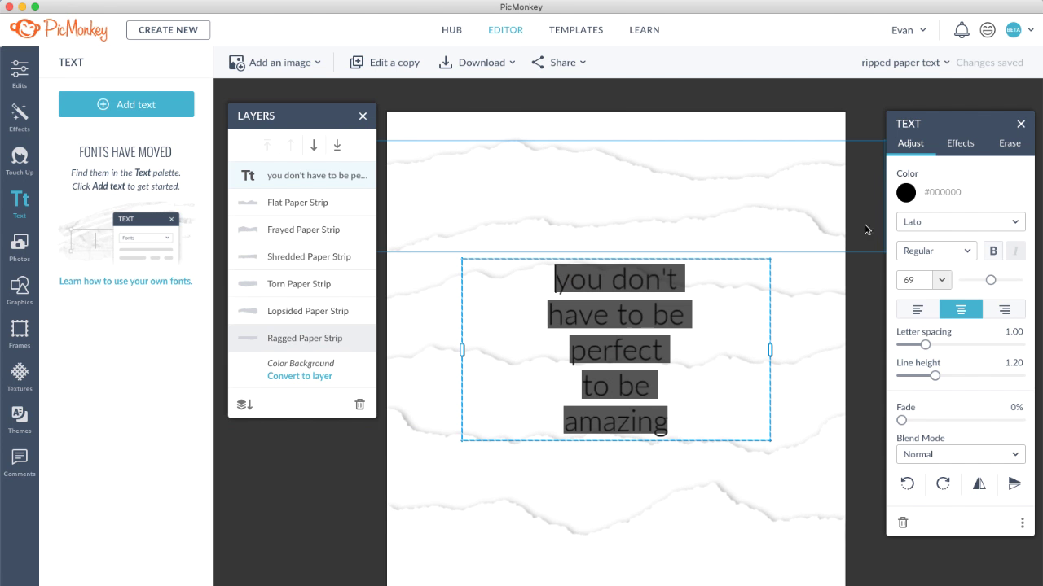
left_click(960, 222)
left_click(918, 263)
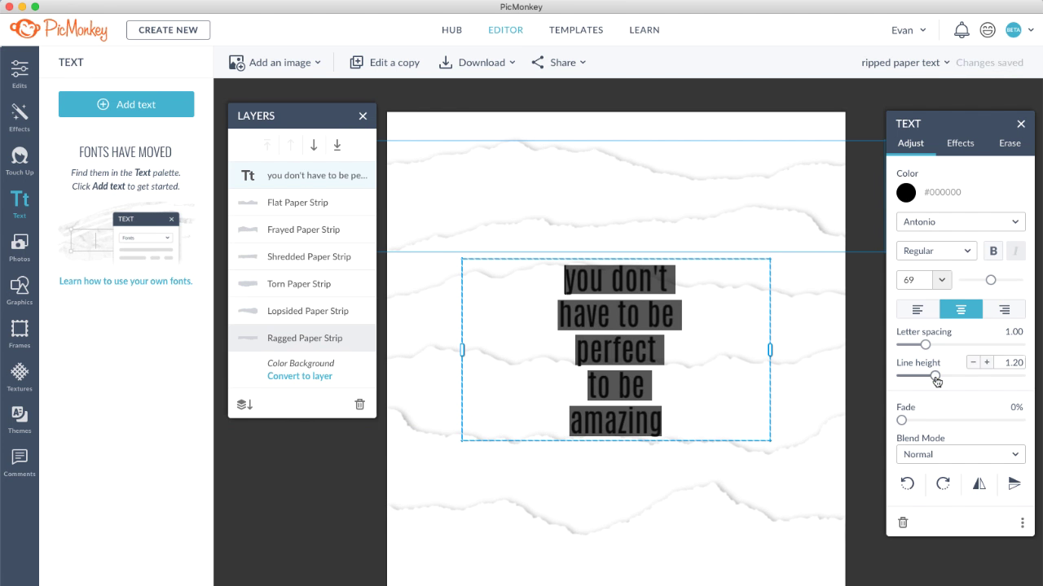
left_click_drag(934, 375, 960, 376)
left_click_drag(990, 280, 1003, 282)
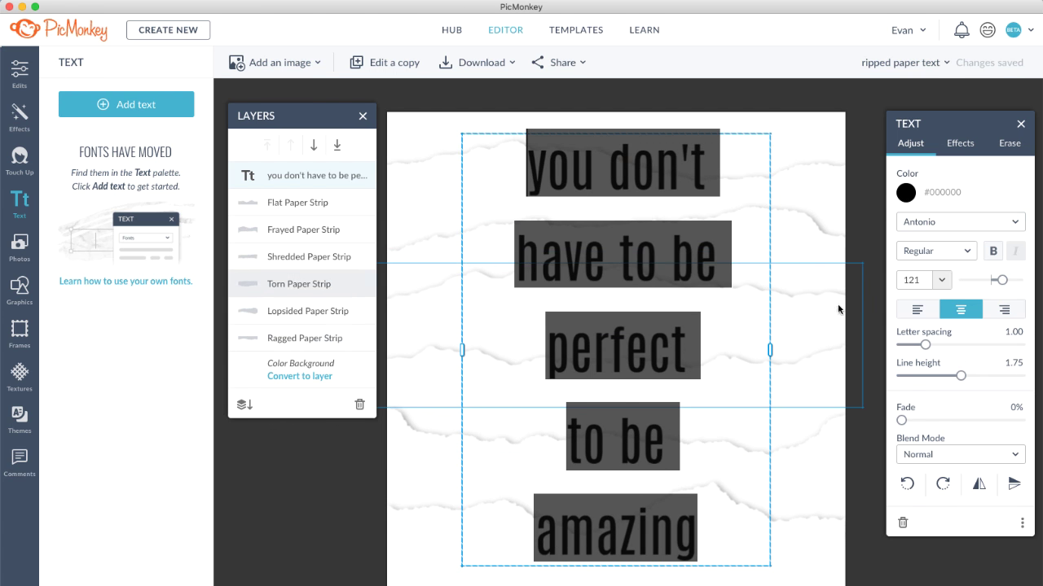
left_click(647, 151)
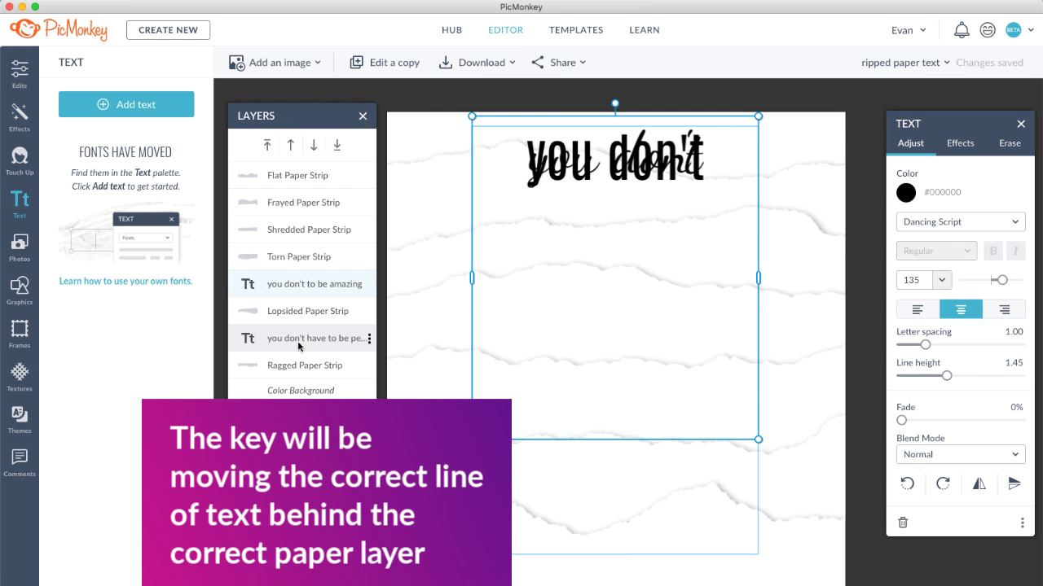
Move the bold "you don't" text behind the Ragged Paper Strip and erase the script letters that overlap it
left_click_drag(297, 337, 298, 368)
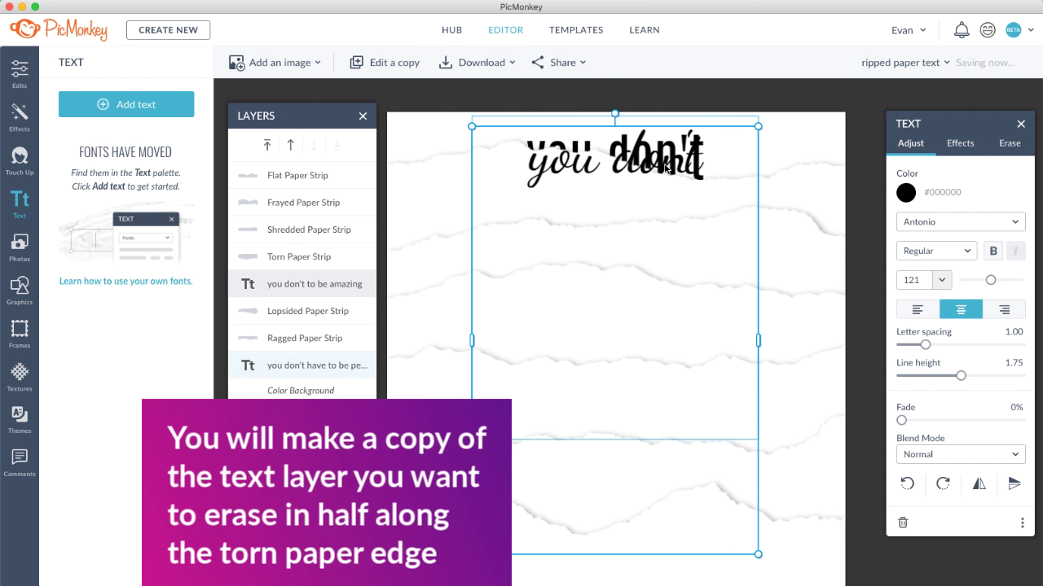
mouse_move(666, 167)
left_mouse_down()
mouse_move(654, 190)
mouse_move(657, 176)
left_mouse_up()
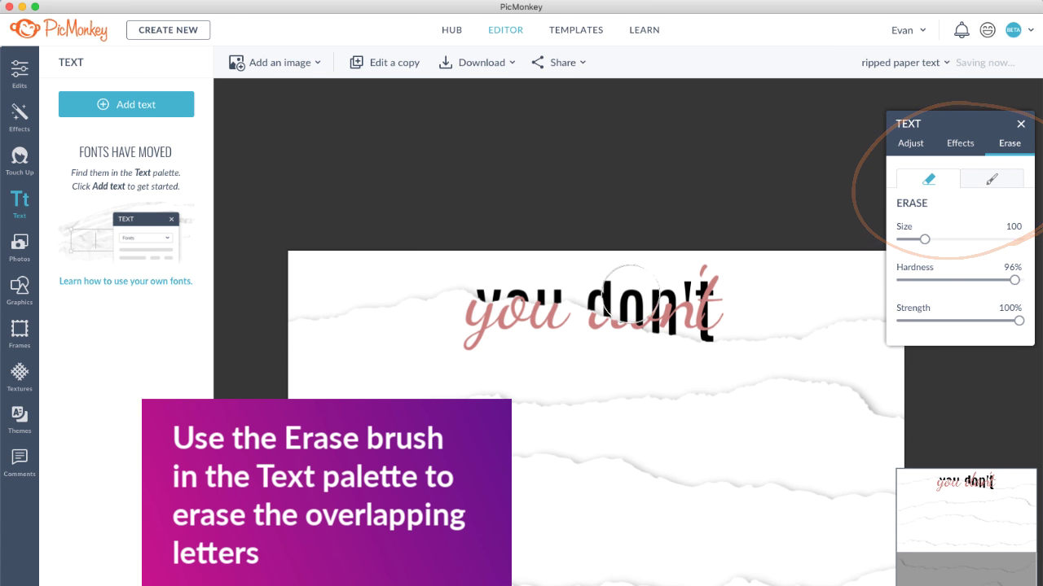
left_click_drag(644, 293, 650, 301)
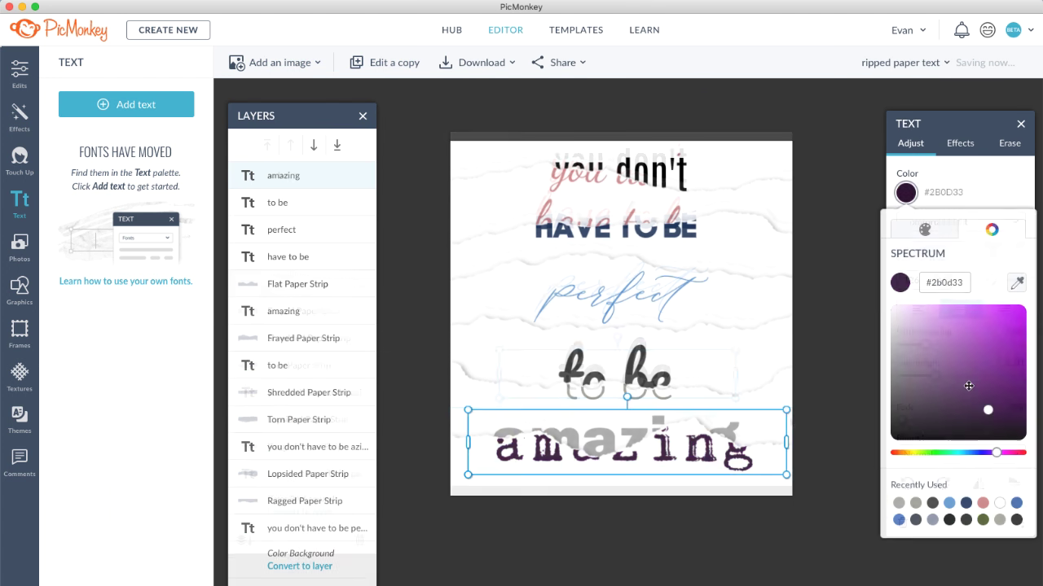
Recolor the typewriter-style "amazing" text from dark to a lighter, muted purple and deselect it
left_click(927, 366)
left_click(815, 578)
left_click(814, 578)
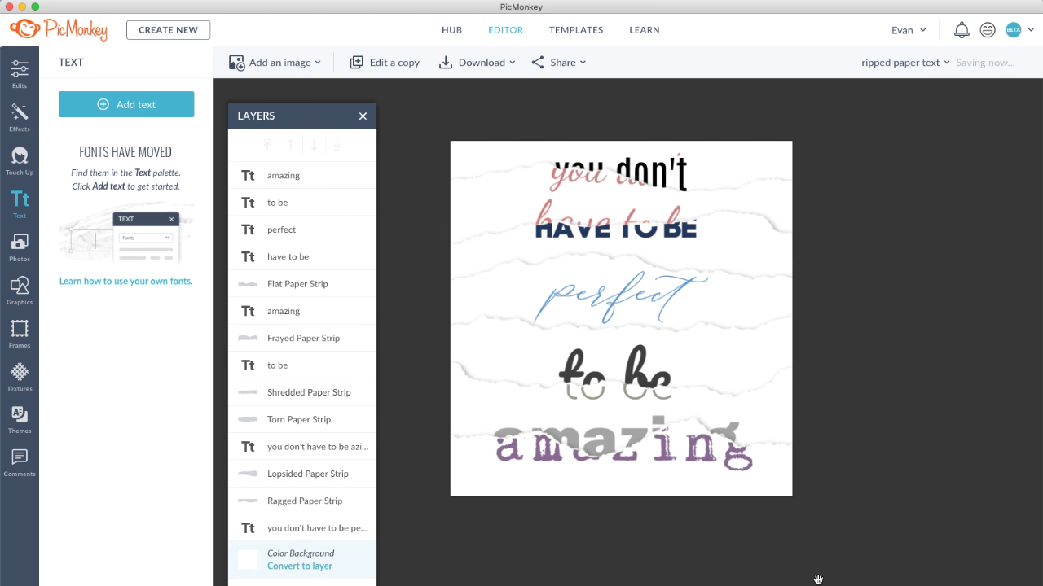
scroll(842, 537, "up", 3)
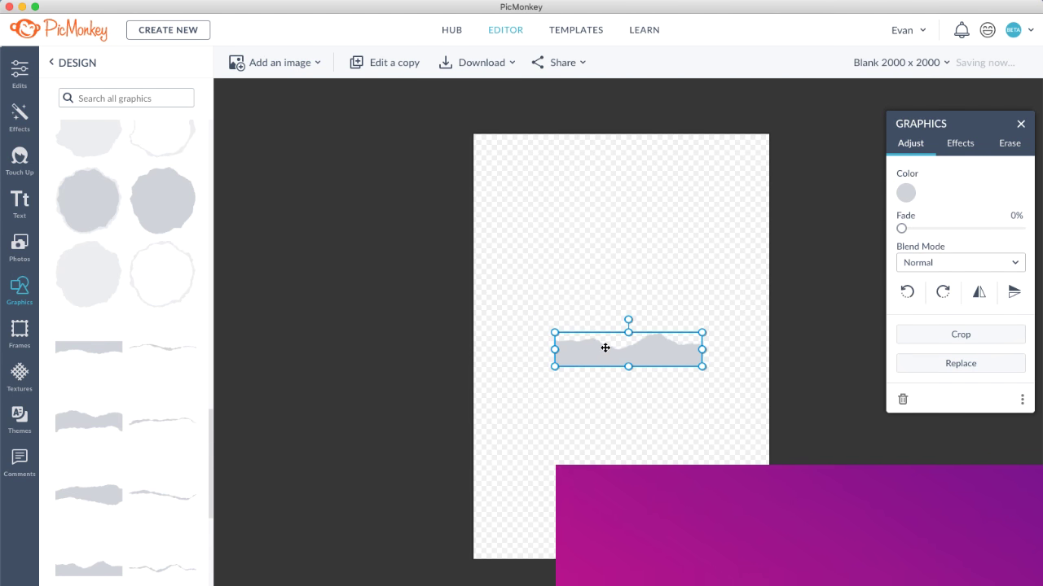
Stretch the Flat Paper Strip across the full width of the blank canvas, slightly above its middle
left_click_drag(606, 349, 523, 296)
left_click_drag(612, 304, 771, 339)
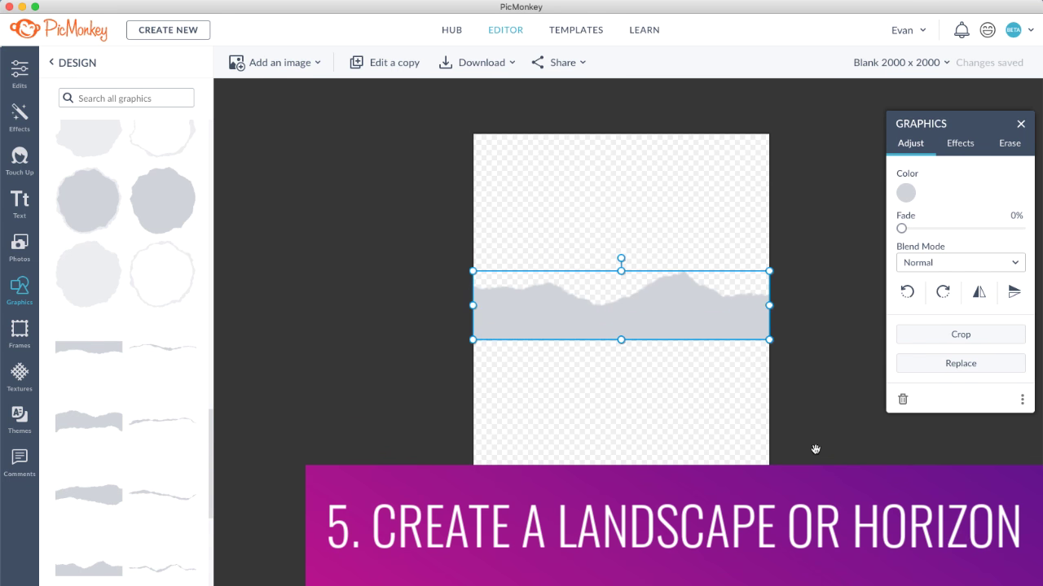
left_click_drag(631, 319, 635, 326)
left_click(463, 439)
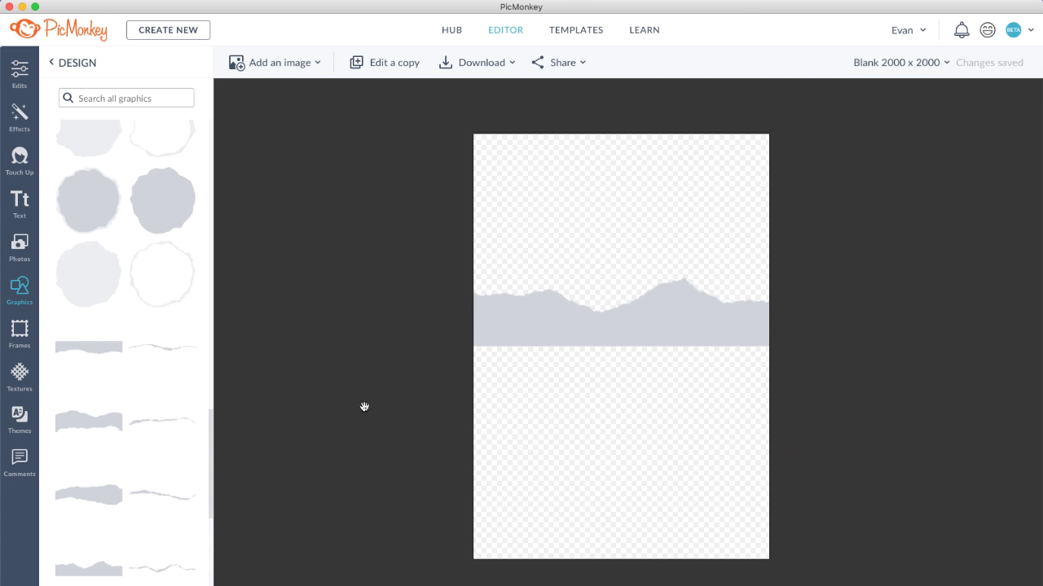
Add a solid black square and stretch it over the upper part of the canvas, down across the paper strip
left_click(51, 62)
left_click(98, 174)
left_click(77, 183)
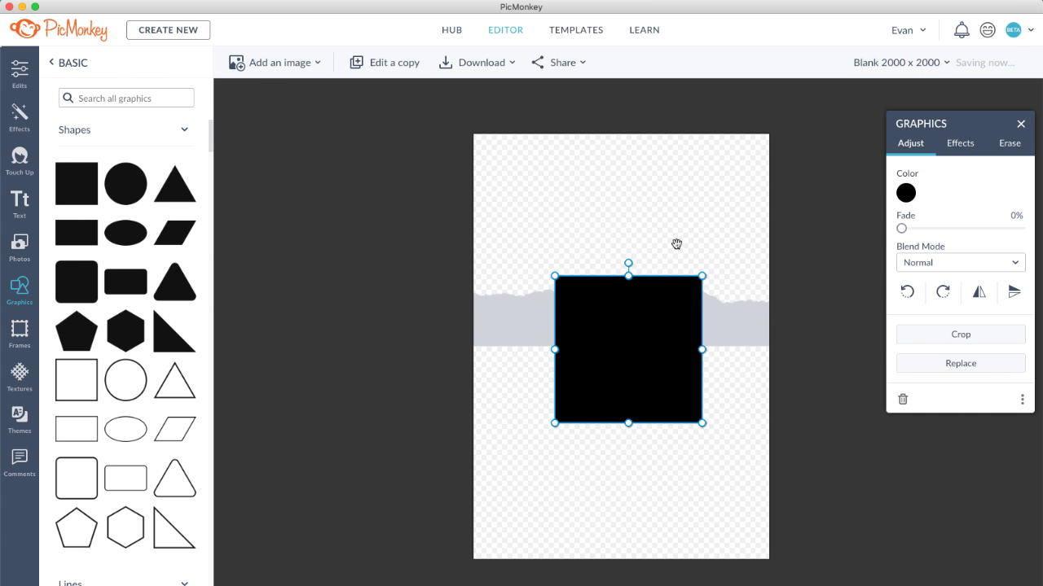
left_click_drag(621, 326, 539, 181)
left_click_drag(620, 206, 772, 210)
left_click_drag(621, 279, 623, 328)
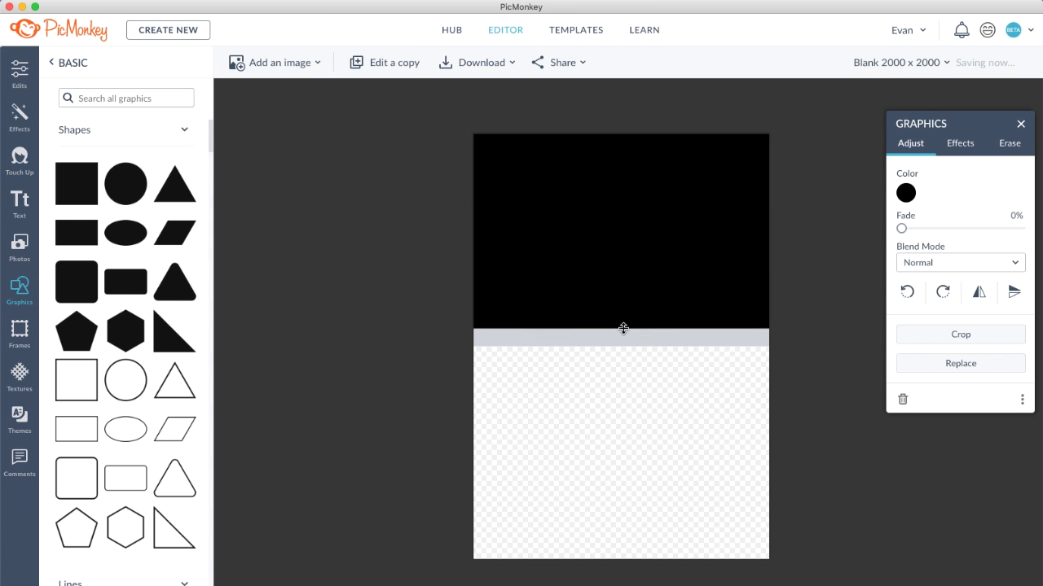
Paste a copy of the black square and fit it over the lower part of the canvas
key("super+v")
left_click_drag(632, 271, 616, 495)
left_click_drag(621, 363, 622, 334)
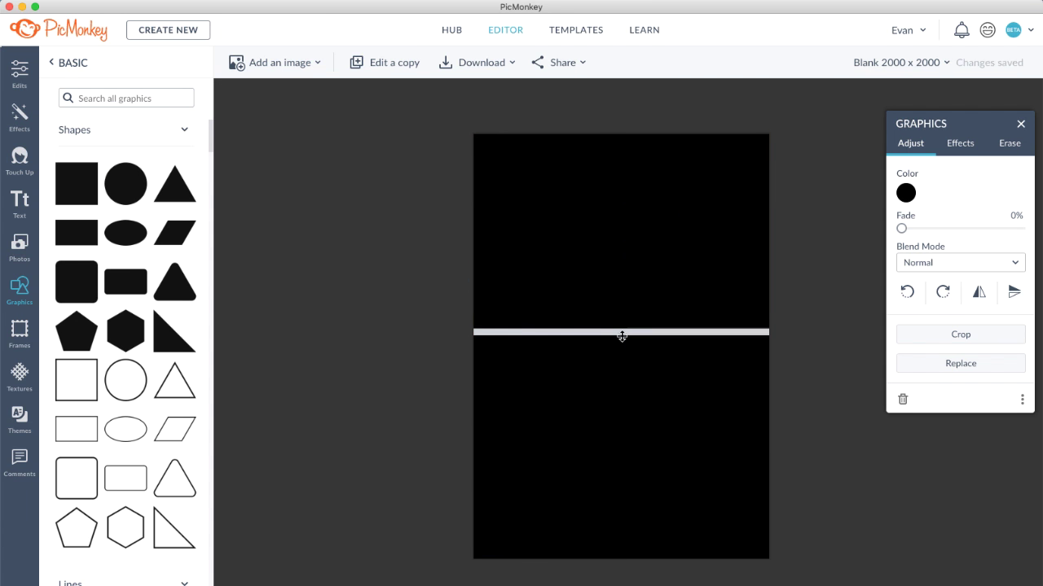
Bring the Flat Paper Strip layer to the top of the stack, above both black squares
left_click(564, 239)
key("l")
left_click(267, 236)
left_click_drag(268, 235, 268, 183)
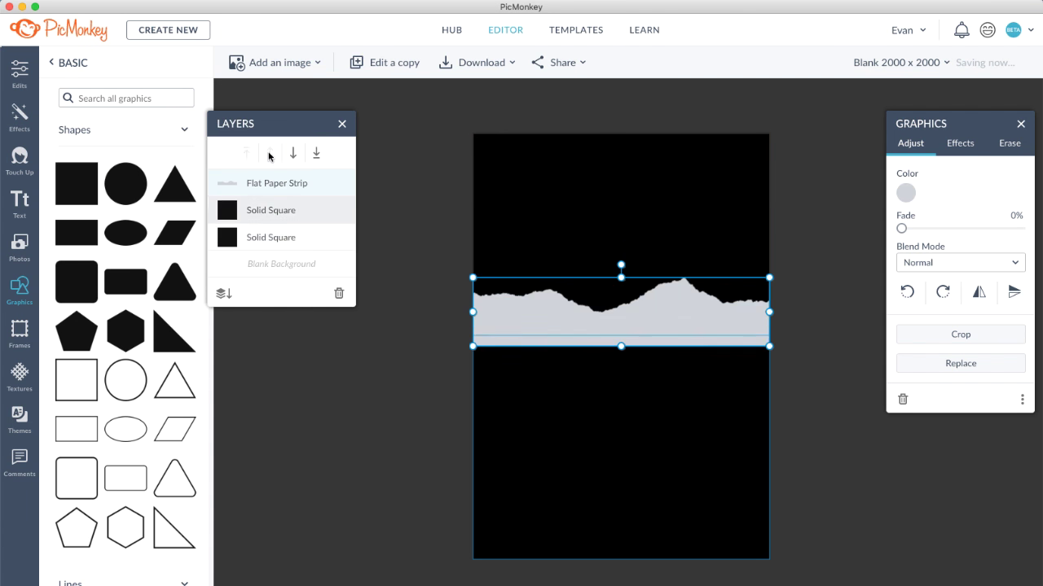
key("Escape")
Apply the dark starry-sky Space texture to the upper black square with 0% fade and size 100
left_click(521, 226)
left_click(20, 375)
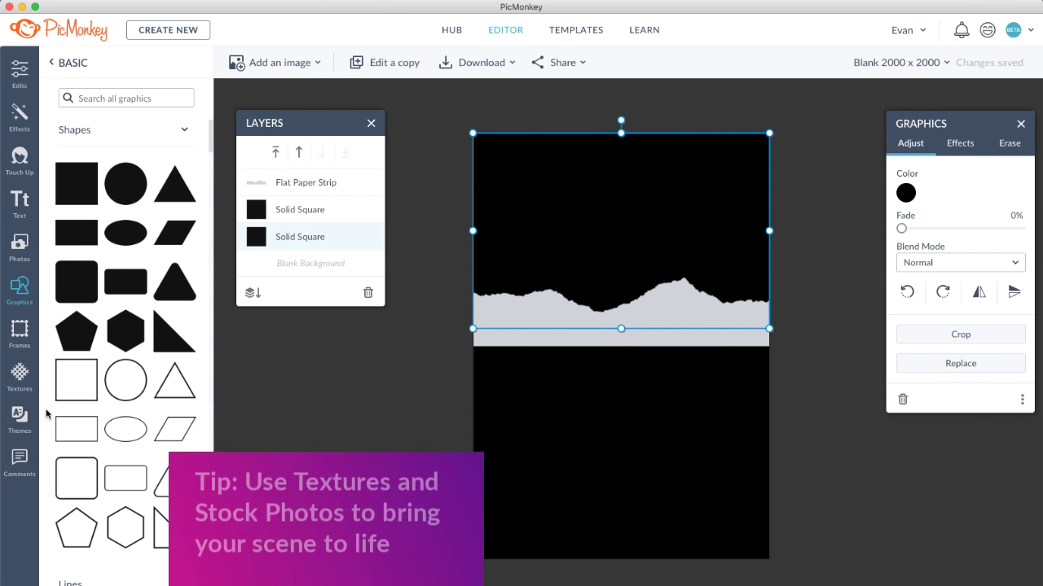
scroll(122, 205, "down", 10)
left_click(114, 233)
left_click(172, 201)
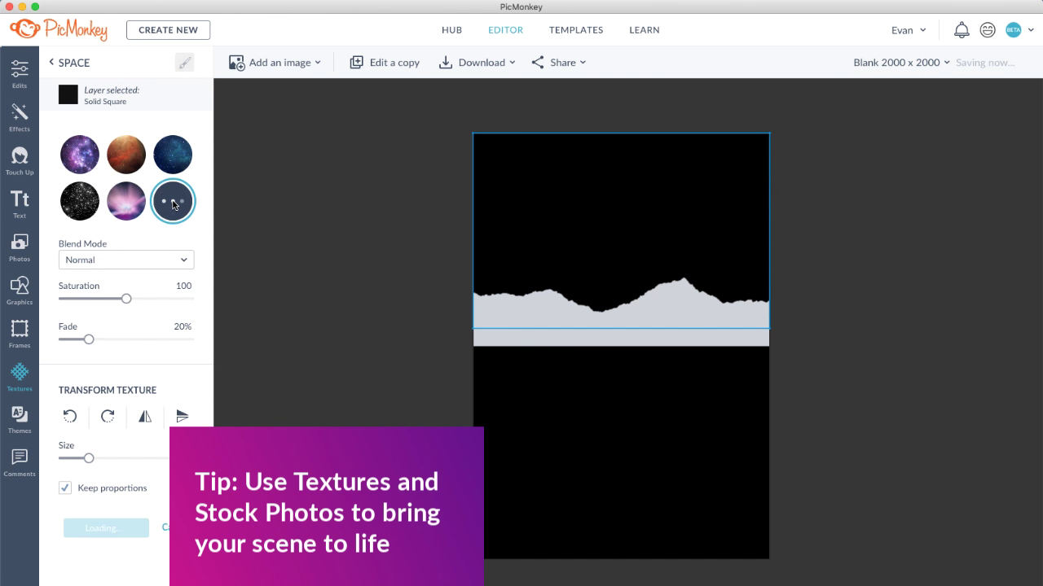
left_click_drag(88, 458, 4, 463)
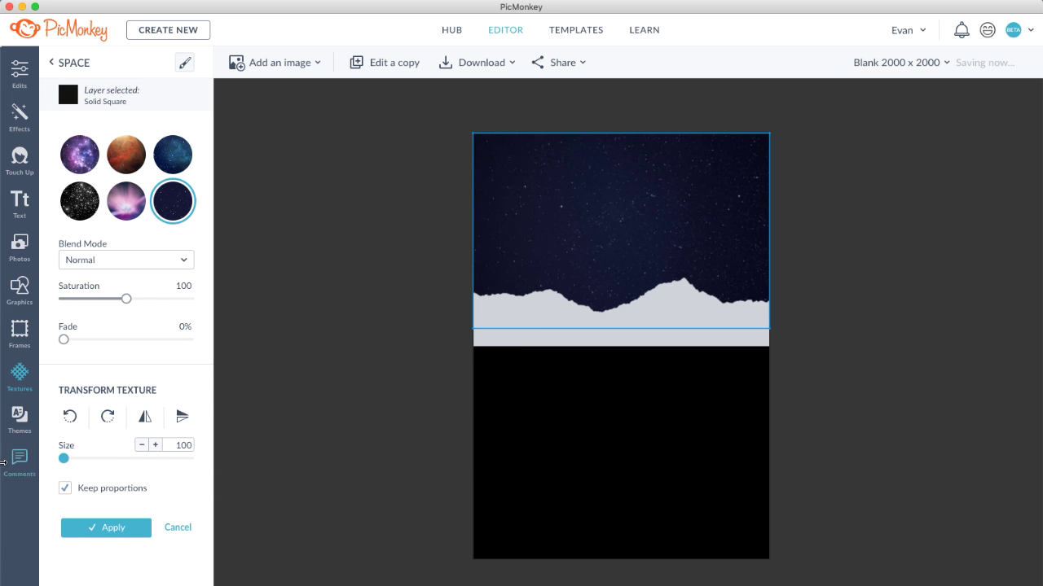
left_click(109, 533)
Recolor the Flat Paper Strip black #000000 to form a mountain silhouette
left_click(516, 309)
left_click(905, 193)
left_click(895, 435)
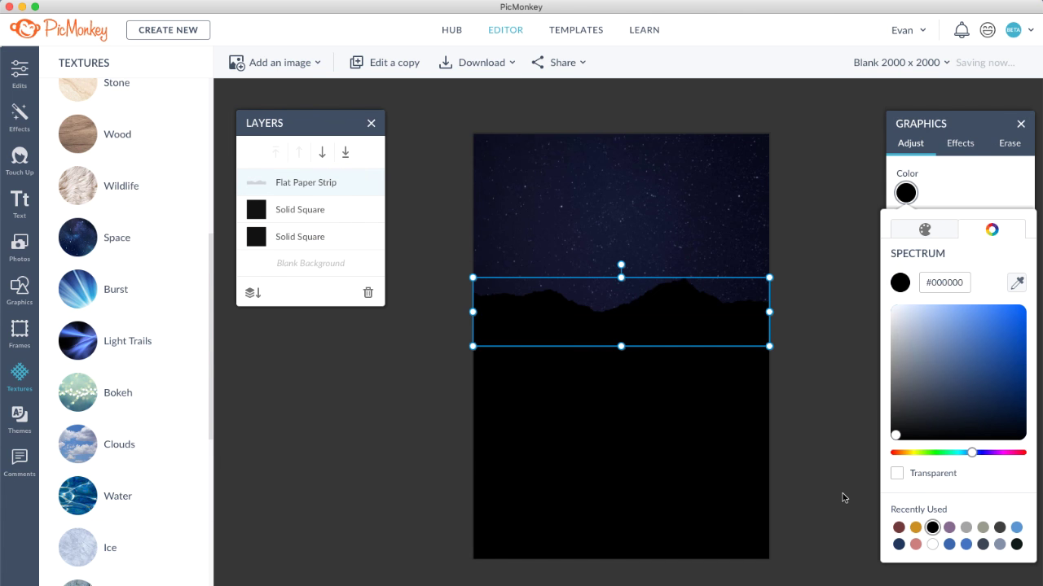
left_click(844, 498)
Search the stock photos for "dark road" and add the night road photo with yellow center lines
left_click(19, 242)
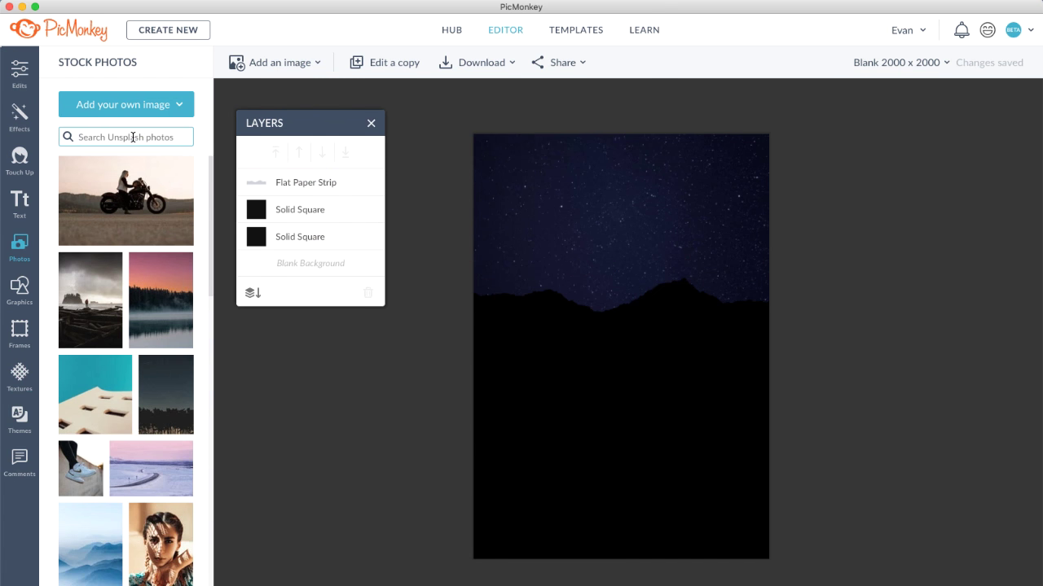
type("dark road")
key("Return")
scroll(138, 192, "down", 10)
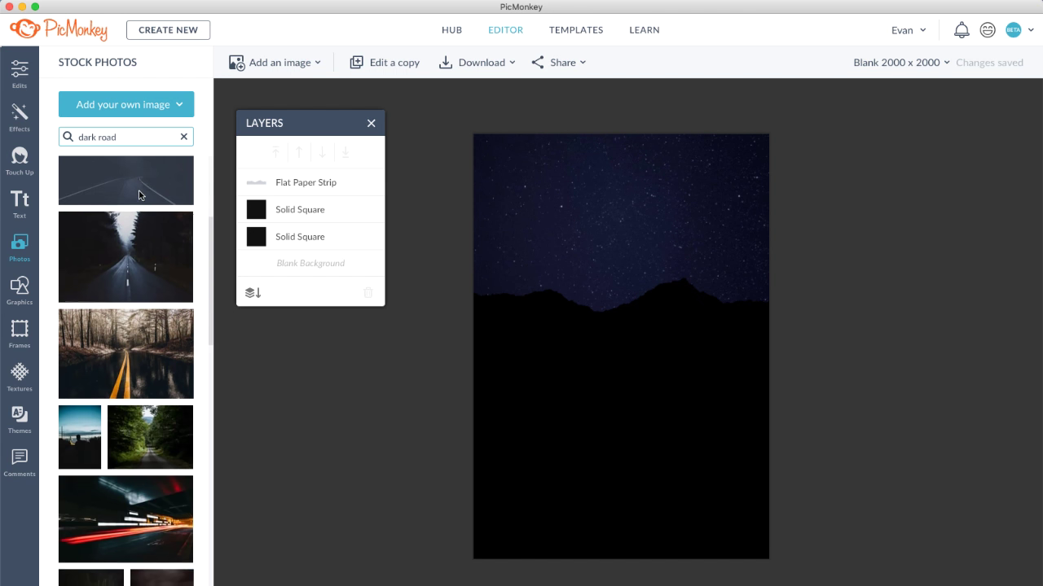
scroll(138, 193, "down", 5)
scroll(138, 195, "up", 1)
left_click(132, 269)
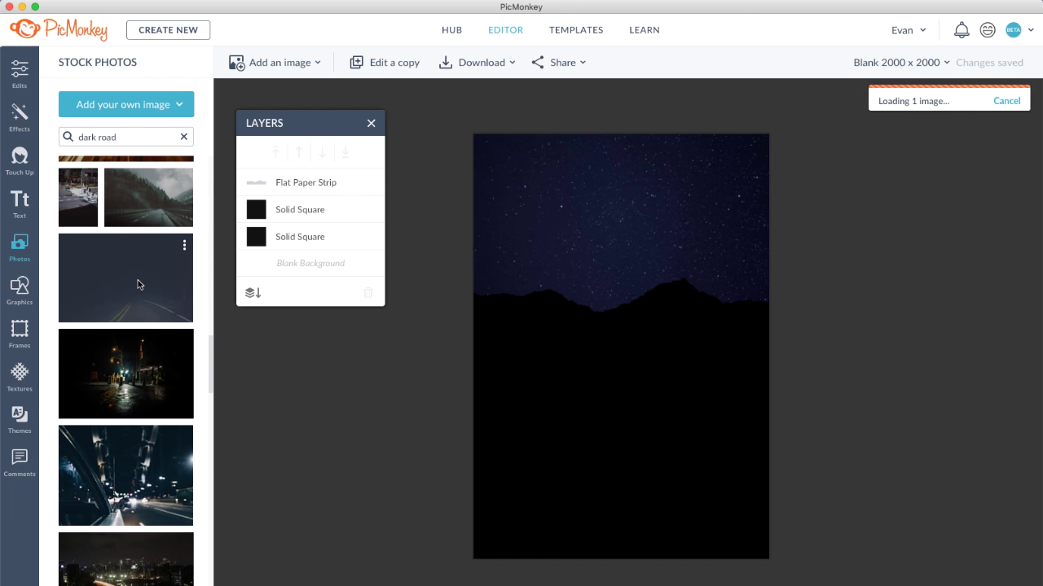
Enlarge the road photo to span the bottom of the canvas and crop away its dark upper half
left_click_drag(656, 353, 704, 411)
left_click_drag(472, 508, 408, 551)
left_click_drag(596, 484, 628, 484)
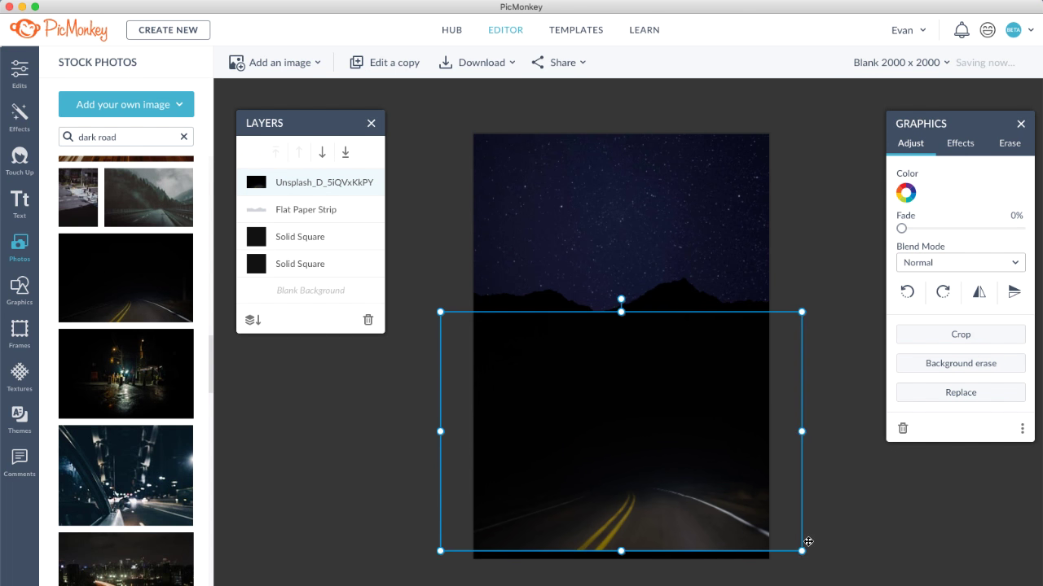
left_click_drag(803, 552, 830, 571)
left_click_drag(655, 431, 656, 415)
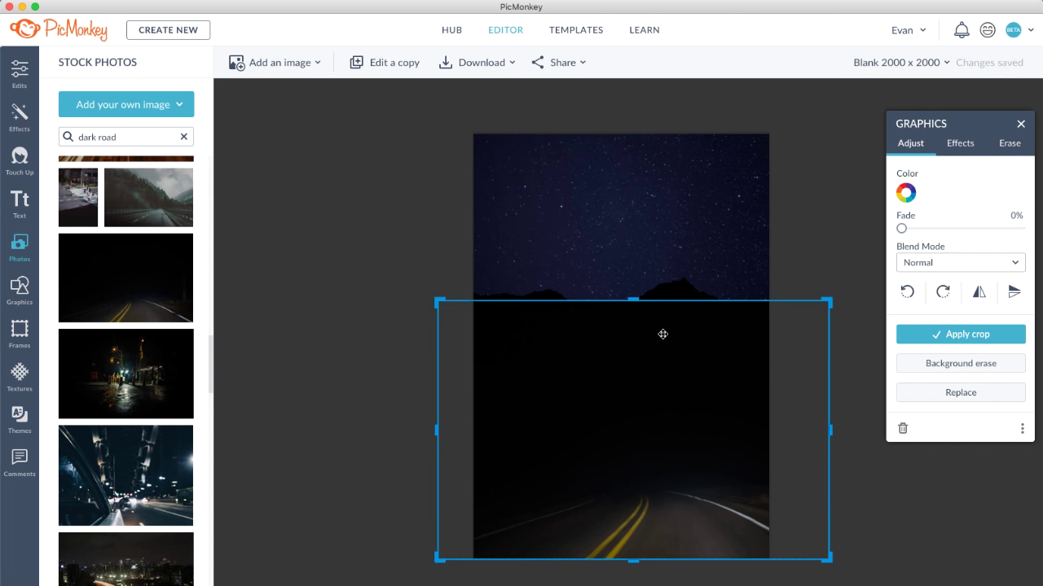
left_click(654, 524)
Adjust the road photo's exposure to brightness 3%, highlights 16%, shadows -31% and contrast 5%
left_click(19, 73)
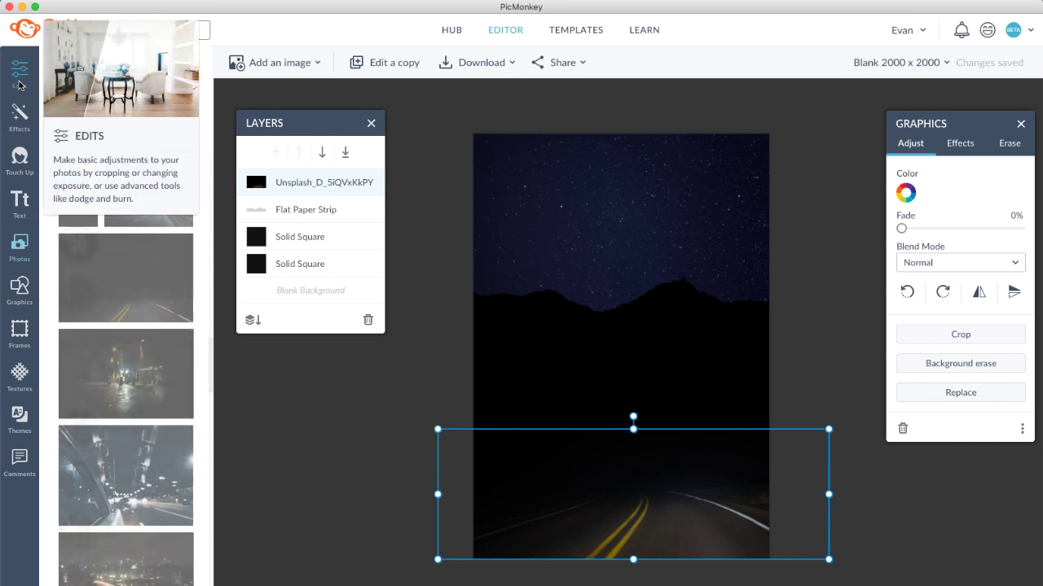
left_click(124, 428)
mouse_move(126, 195)
left_mouse_down()
mouse_move(109, 196)
mouse_move(126, 196)
left_mouse_up()
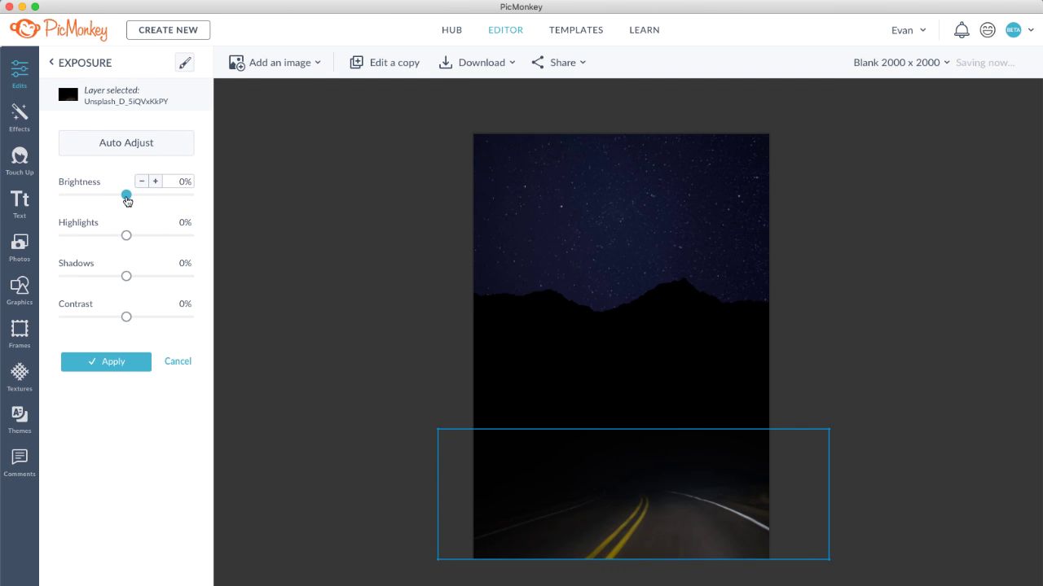
left_click_drag(128, 236, 136, 236)
left_click_drag(126, 276, 107, 276)
mouse_move(126, 317)
left_mouse_down()
mouse_move(142, 317)
mouse_move(129, 317)
left_mouse_up()
left_click_drag(127, 194, 128, 196)
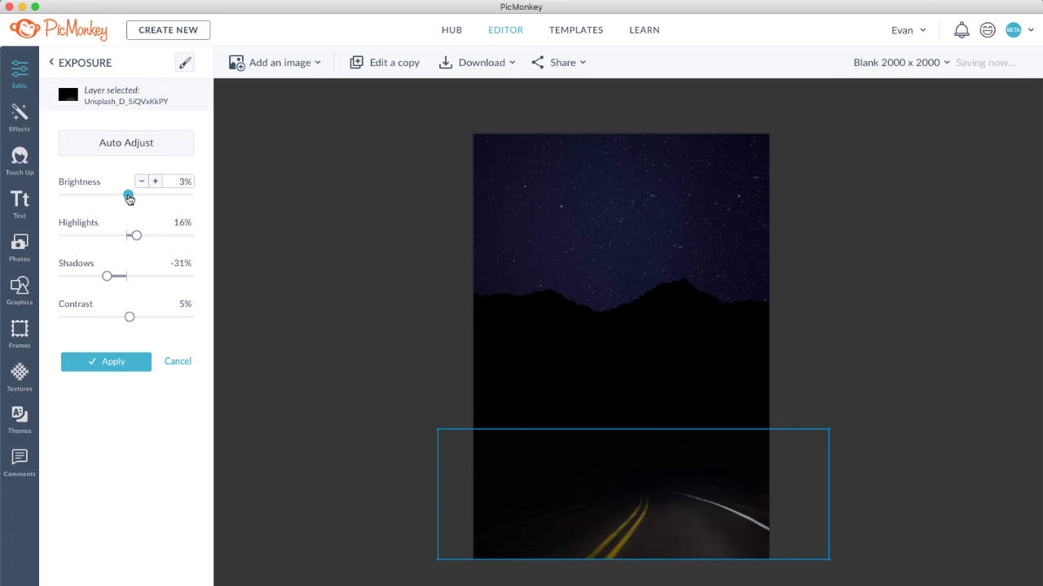
left_click(140, 366)
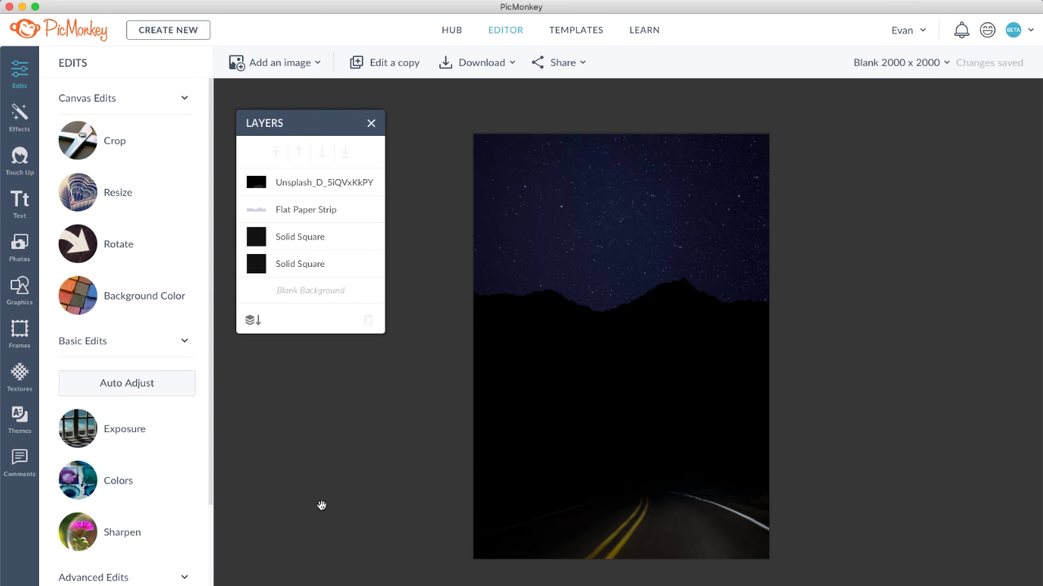
Add a new text box in the middle of the night road scene
left_click(20, 203)
left_click(129, 106)
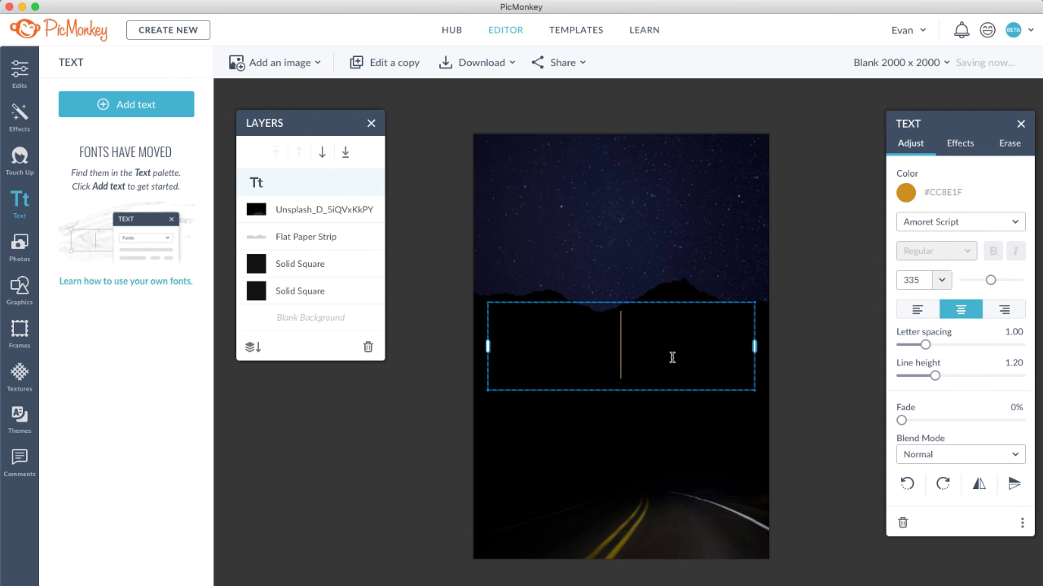